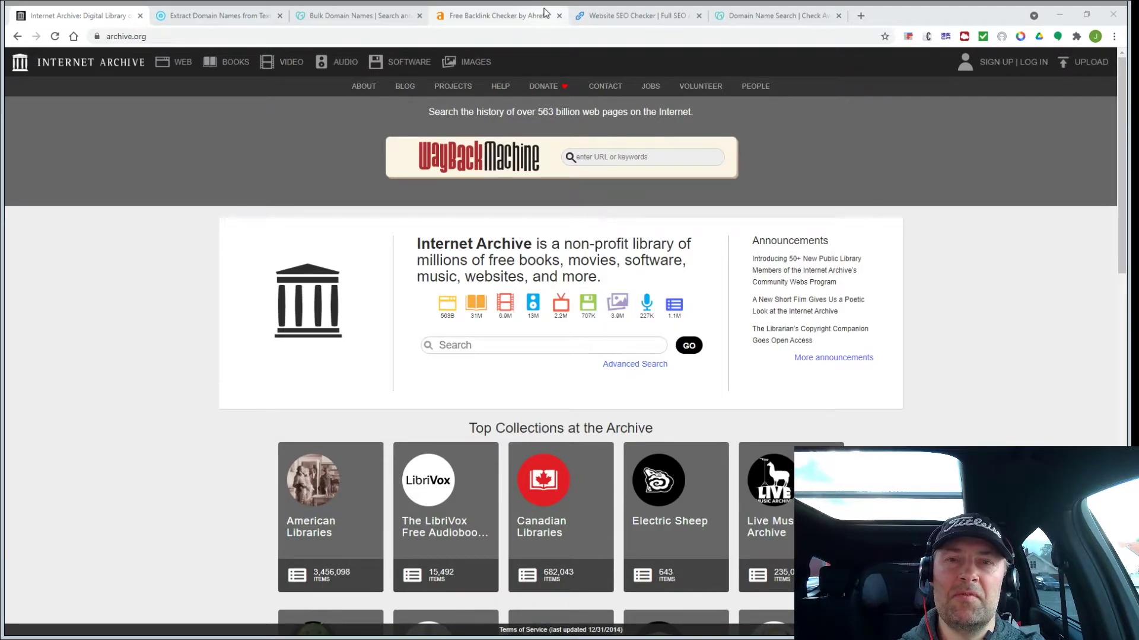
- Search the Wayback Machine for "crested gecko"
{"action": "left_click", "coordinate": [620, 155]}
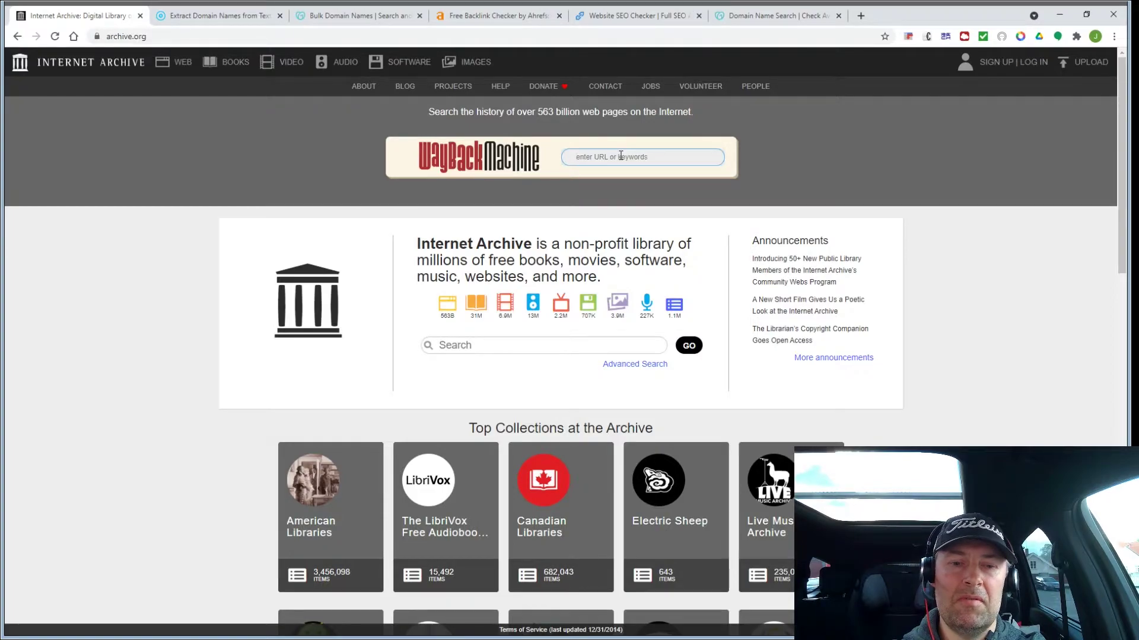
{"action": "type", "text": "crested"}
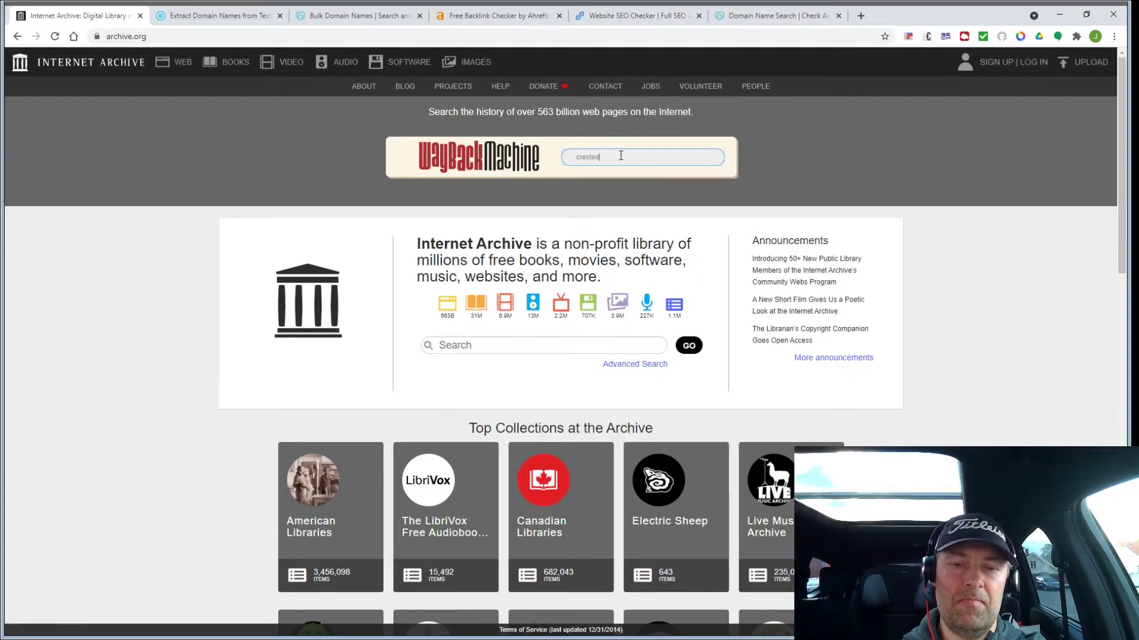
{"action": "type", "text": " gecko"}
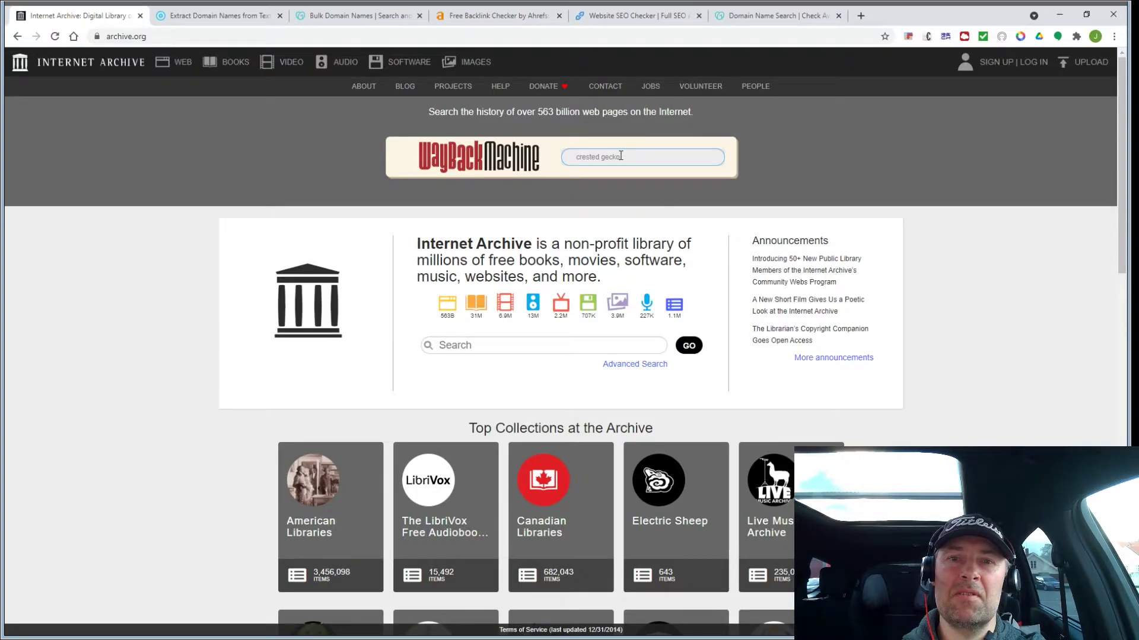
{"action": "key", "text": "Return"}
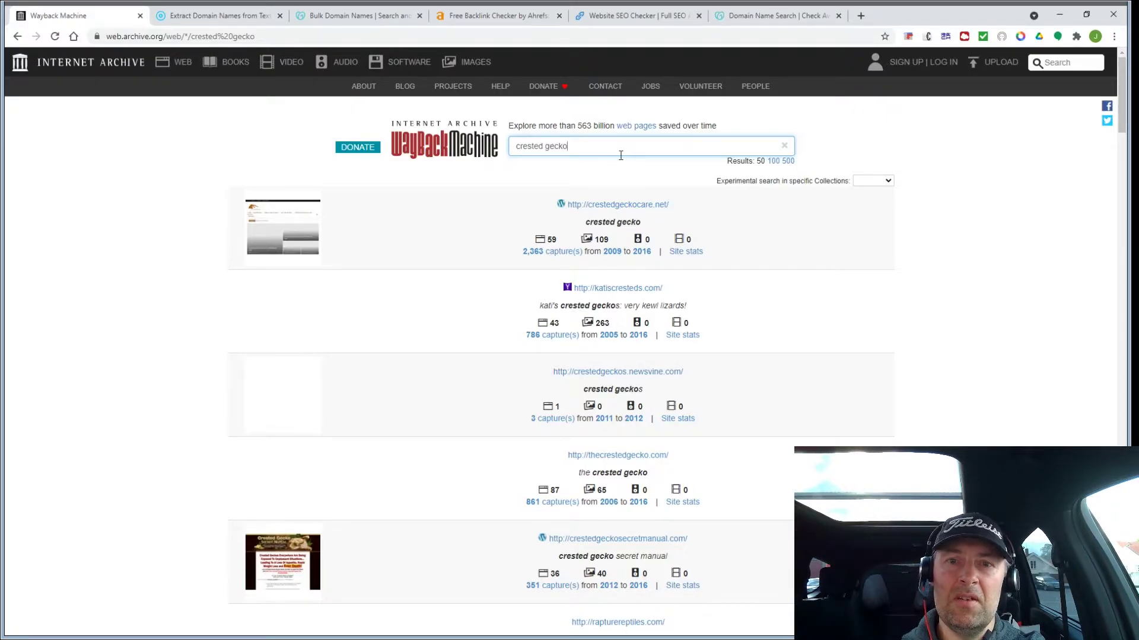
- Look through the archived websites listed for crested gecko, checking their domain names and capture histories
{"action": "scroll", "coordinate": [621, 155], "scroll_direction": "down", "scroll_amount": 1}
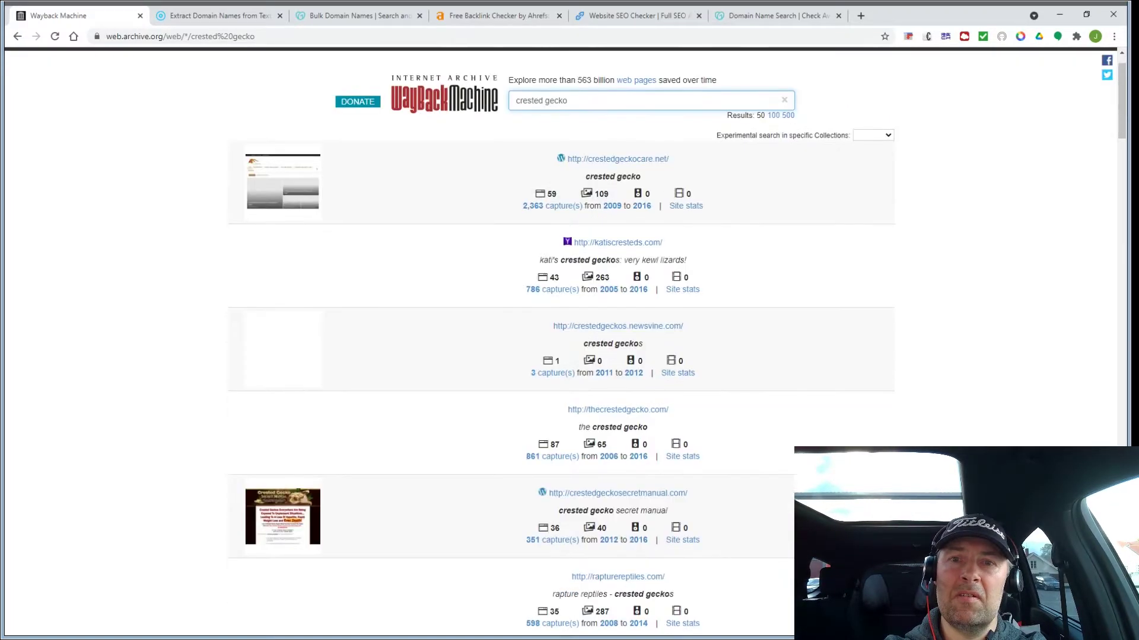
{"action": "scroll", "coordinate": [560, 338], "scroll_direction": "down", "scroll_amount": 5}
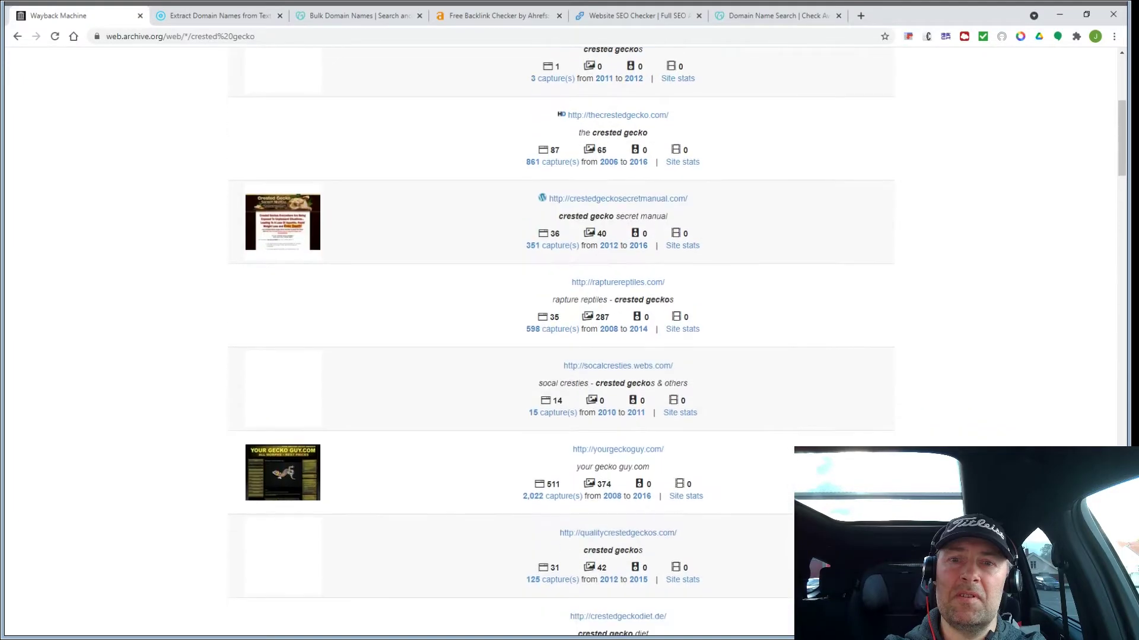
{"action": "scroll", "coordinate": [560, 338], "scroll_direction": "down", "scroll_amount": 3}
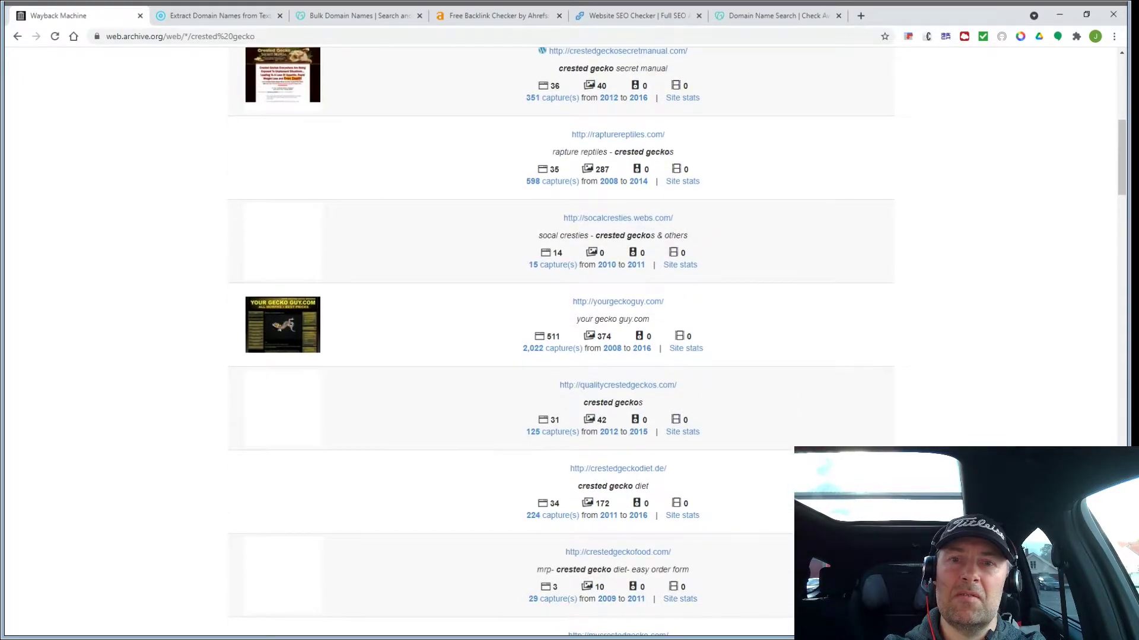
{"action": "scroll", "coordinate": [560, 338], "scroll_direction": "down", "scroll_amount": 6}
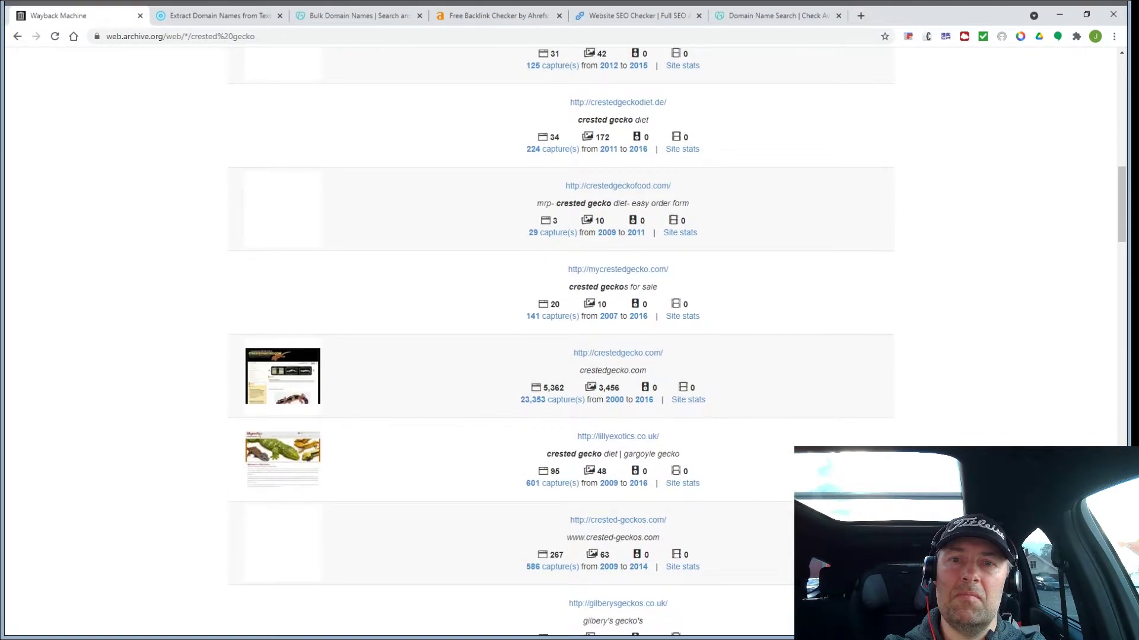
{"action": "scroll", "coordinate": [560, 338], "scroll_direction": "down", "scroll_amount": 5}
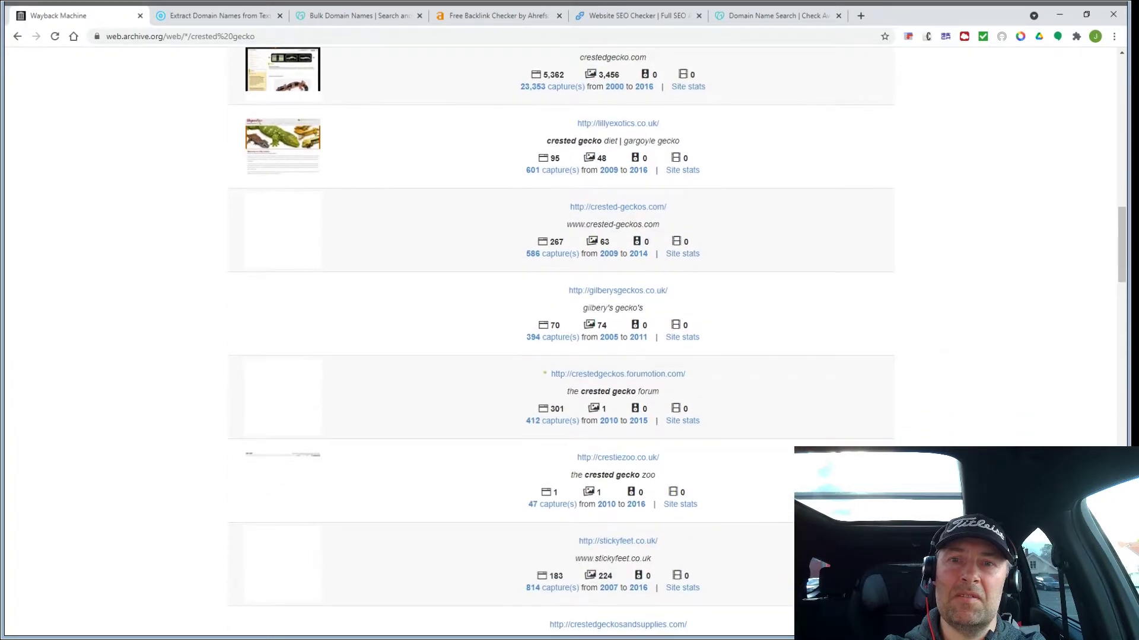
{"action": "scroll", "coordinate": [561, 338], "scroll_direction": "down", "scroll_amount": 3}
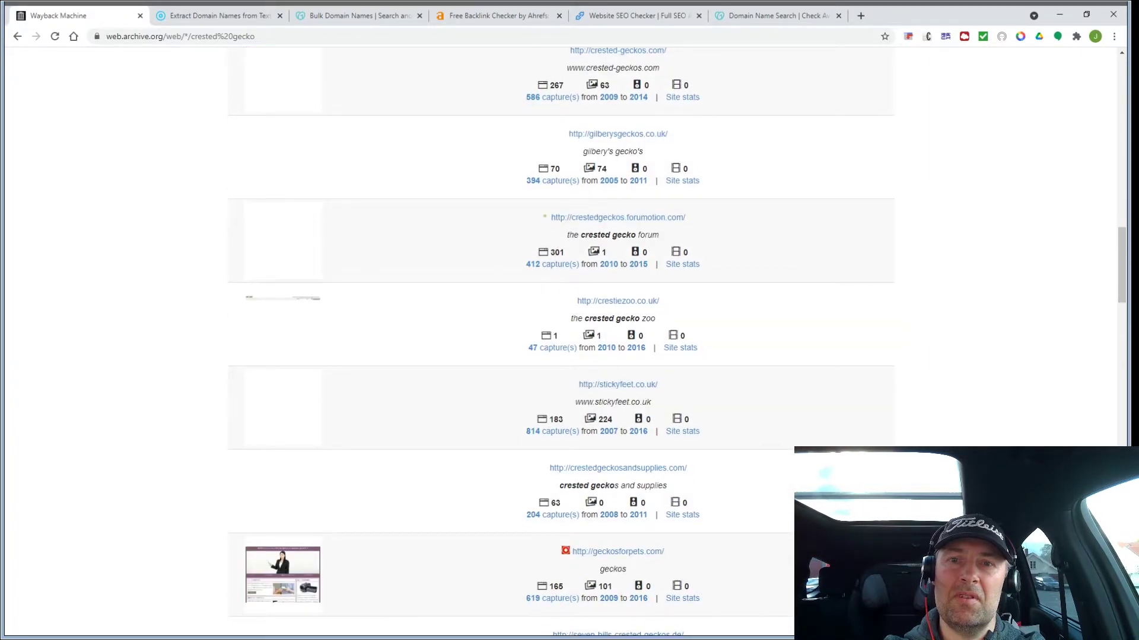
{"action": "scroll", "coordinate": [560, 338], "scroll_direction": "down", "scroll_amount": 5}
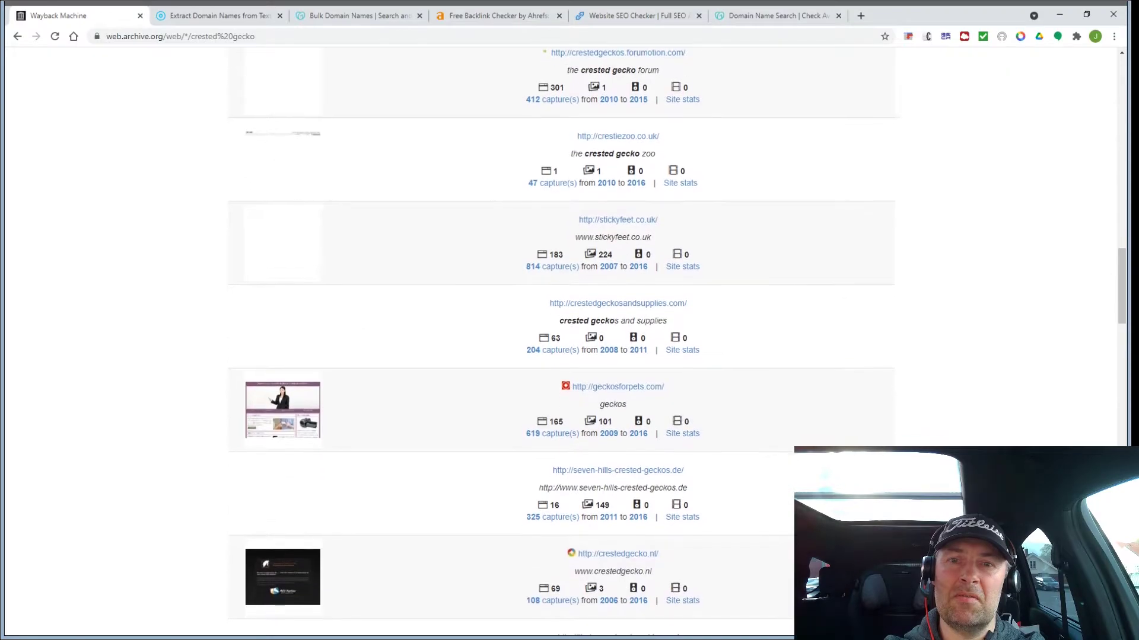
{"action": "scroll", "coordinate": [560, 338], "scroll_direction": "down", "scroll_amount": 3}
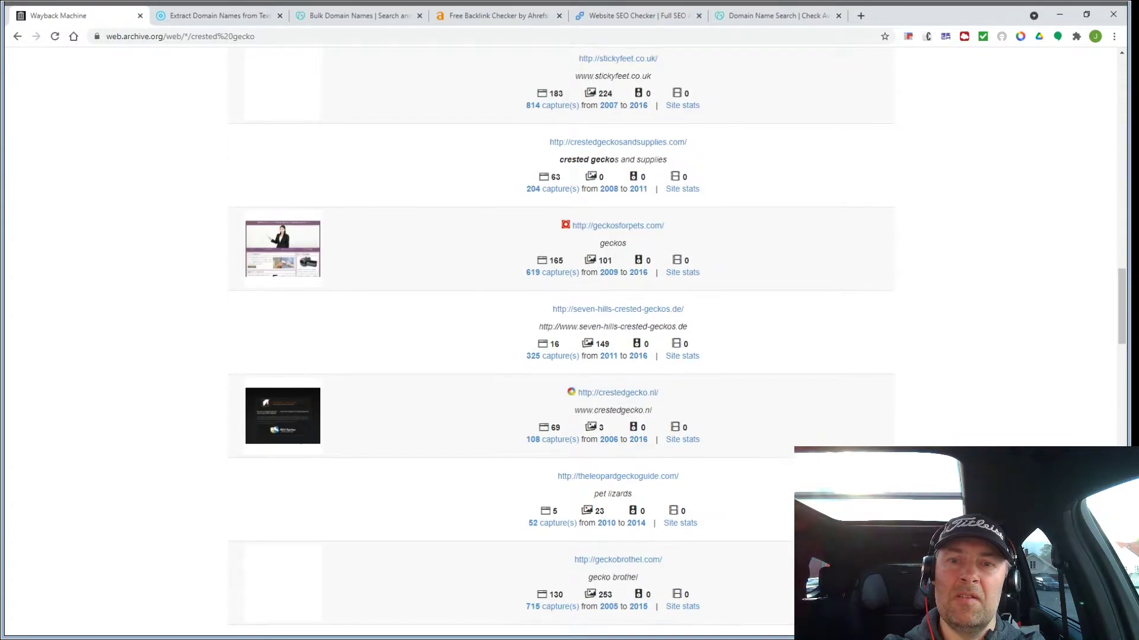
{"action": "scroll", "coordinate": [560, 338], "scroll_direction": "up", "scroll_amount": 9}
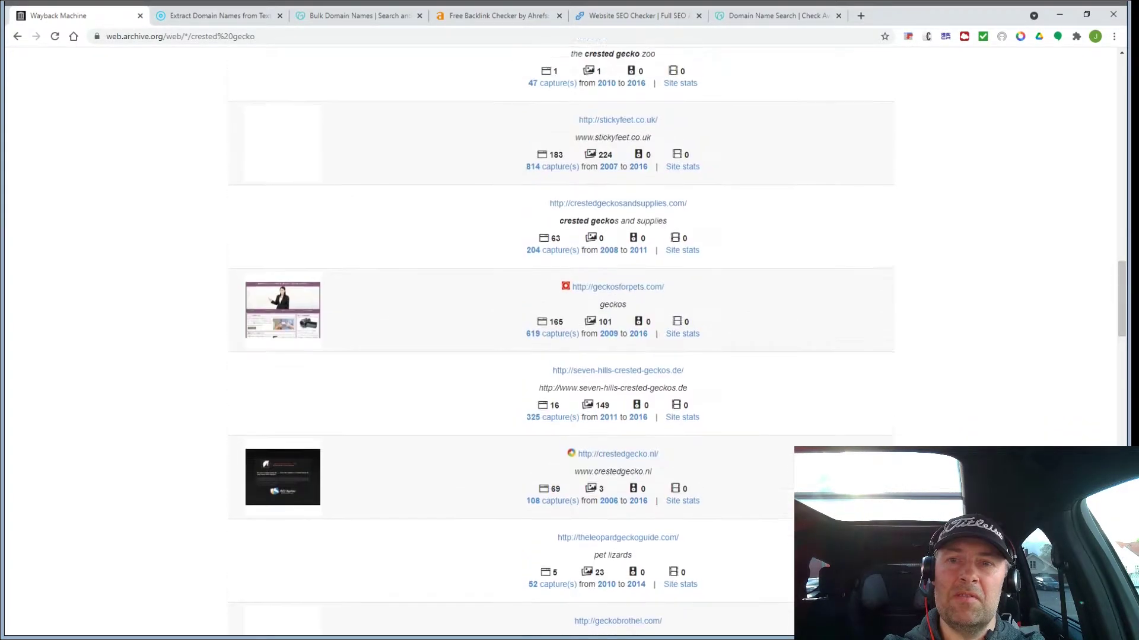
{"action": "scroll", "coordinate": [560, 338], "scroll_direction": "up", "scroll_amount": 9}
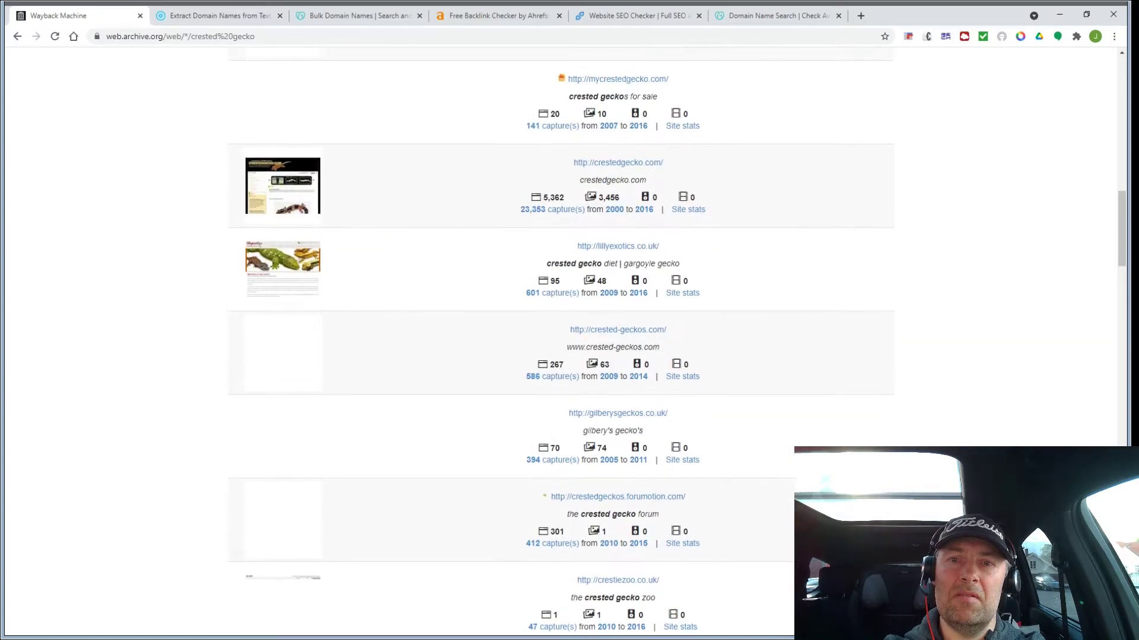
{"action": "scroll", "coordinate": [561, 338], "scroll_direction": "up", "scroll_amount": 15}
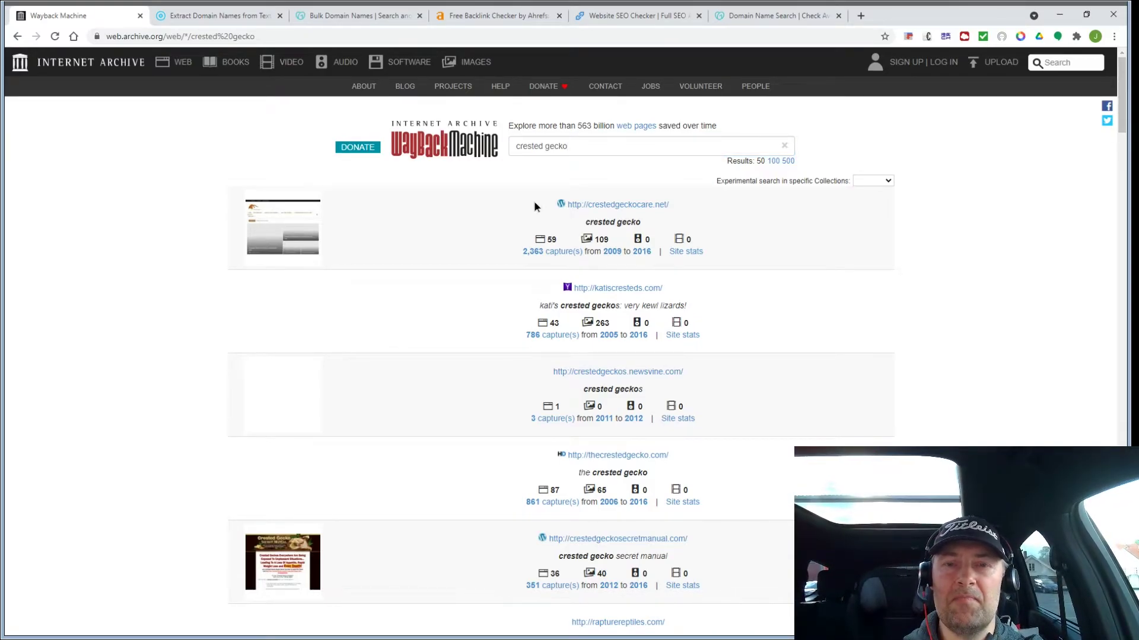
- Copy the entire list of Wayback Machine results and submit it to Toolsvoid's Extract Domains tool
{"action": "left_click_drag", "start_coordinate": [534, 206], "coordinate": [703, 520]}
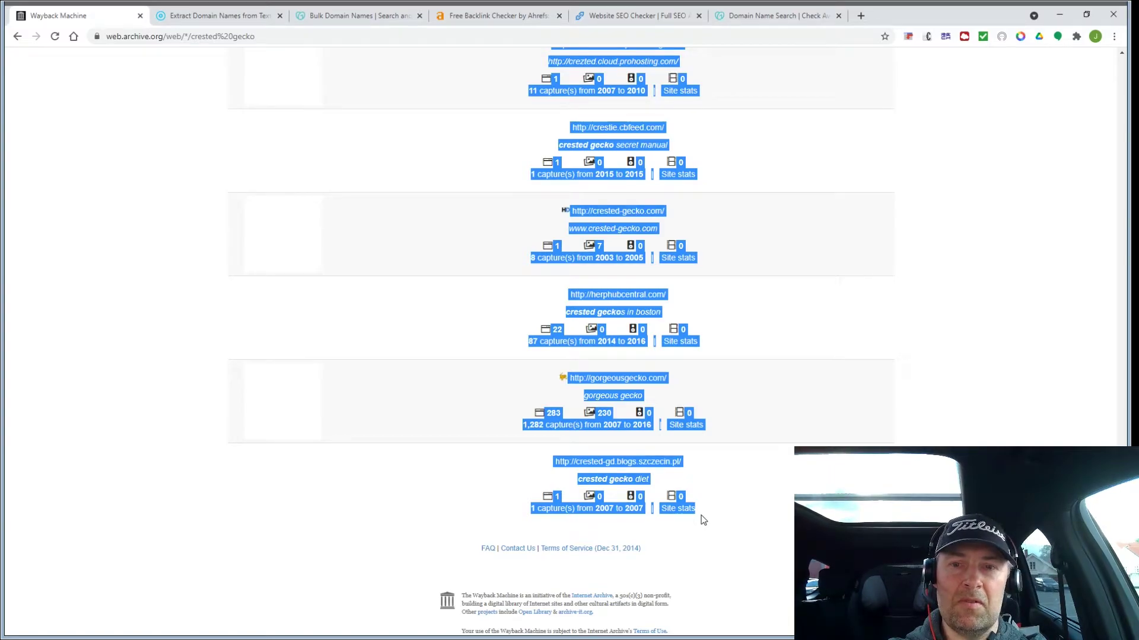
{"action": "left_click", "coordinate": [205, 22]}
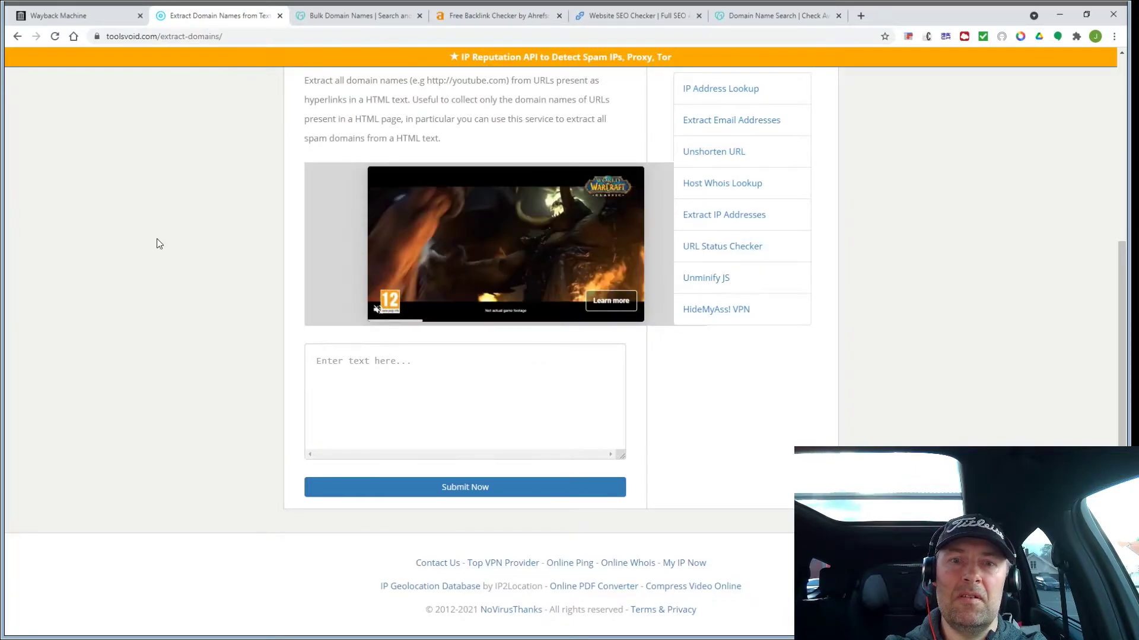
{"action": "scroll", "coordinate": [156, 238], "scroll_direction": "up", "scroll_amount": 2}
{"action": "scroll", "coordinate": [561, 344], "scroll_direction": "up", "scroll_amount": 3}
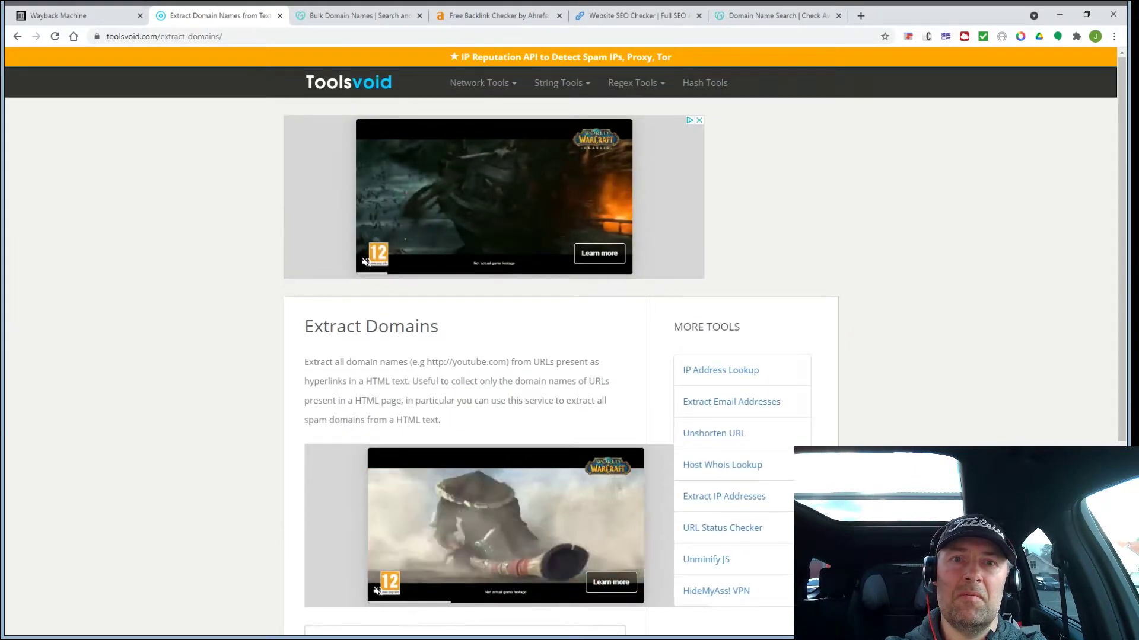
{"action": "scroll", "coordinate": [561, 344], "scroll_direction": "down", "scroll_amount": 5}
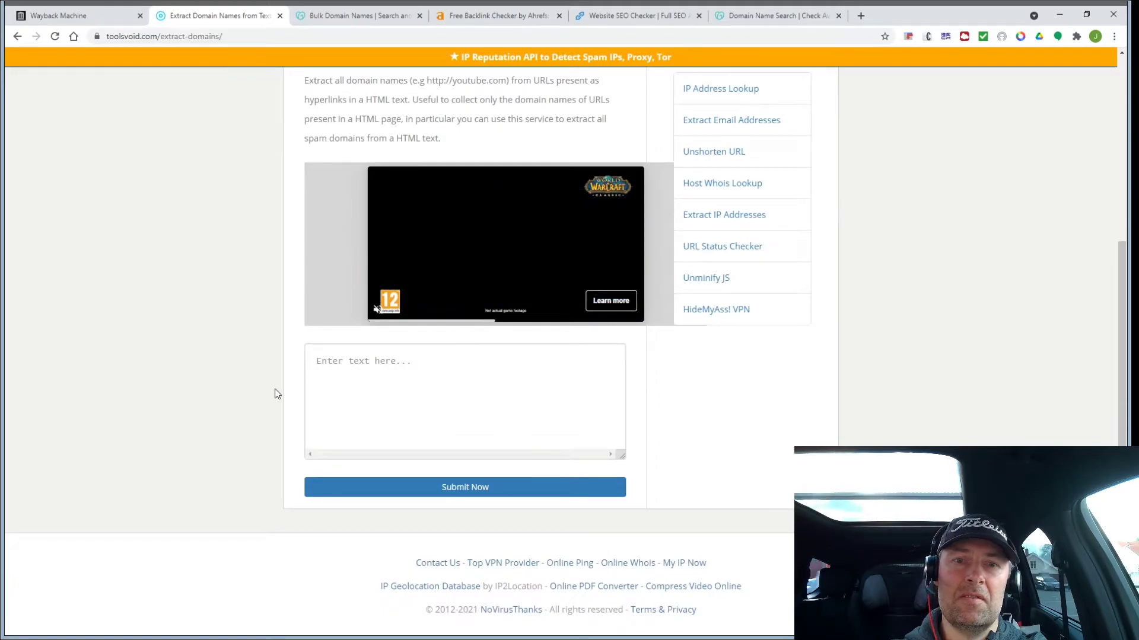
{"action": "left_click", "coordinate": [370, 360]}
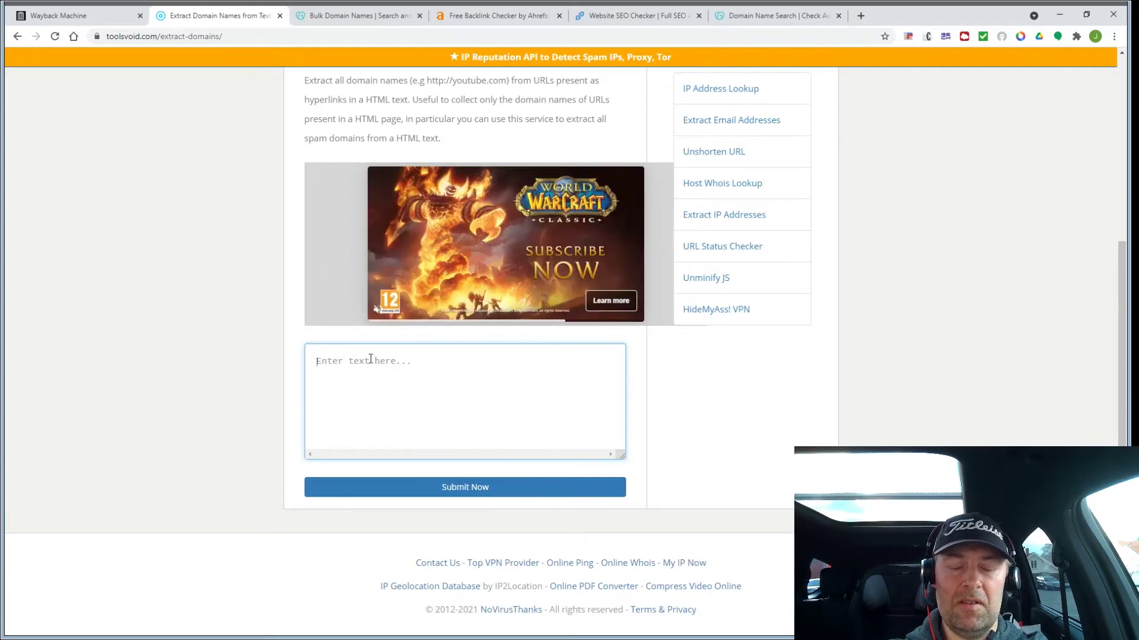
{"action": "key", "text": "ctrl+v"}
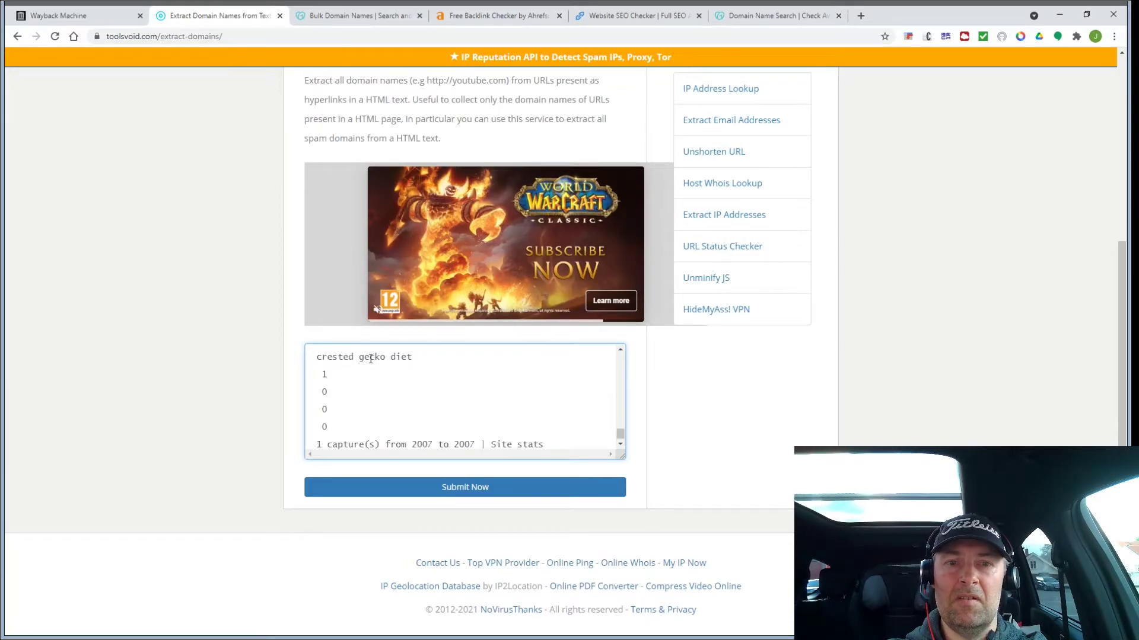
{"action": "left_click", "coordinate": [460, 493]}
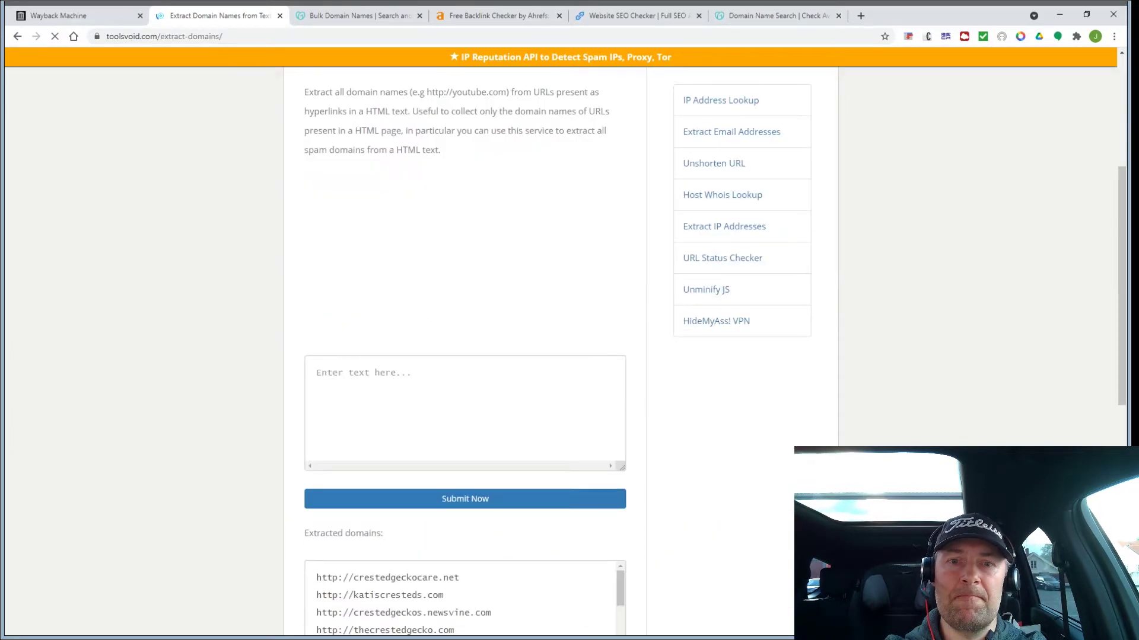
- Copy the complete list of extracted domains, leaving out the extracted URLs
{"action": "scroll", "coordinate": [465, 356], "scroll_direction": "down", "scroll_amount": 5}
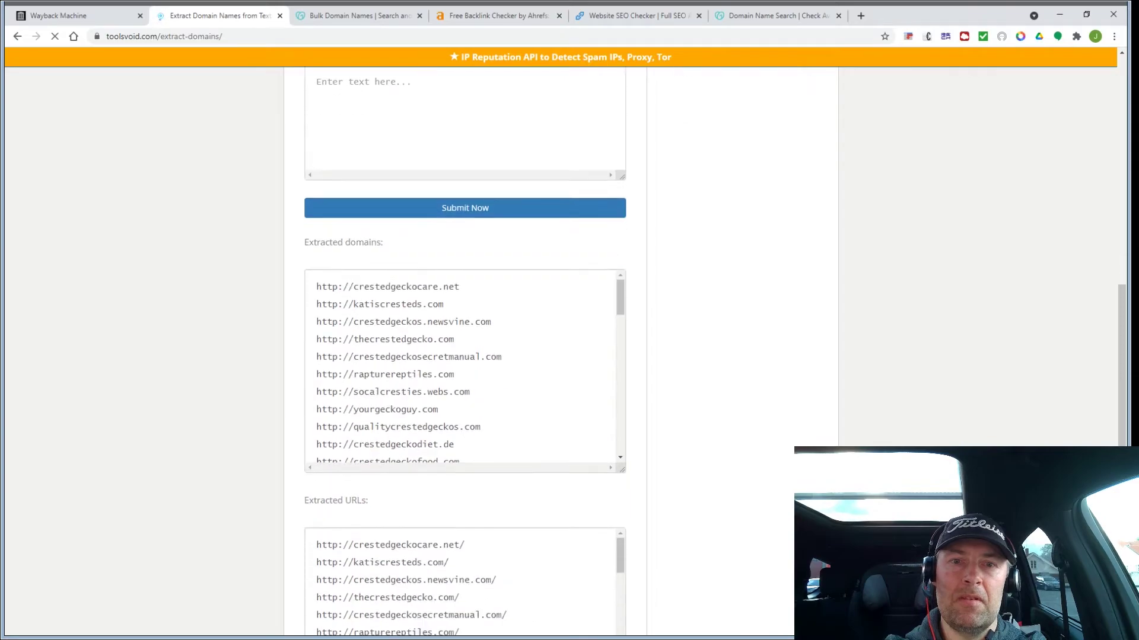
{"action": "left_click", "coordinate": [419, 367]}
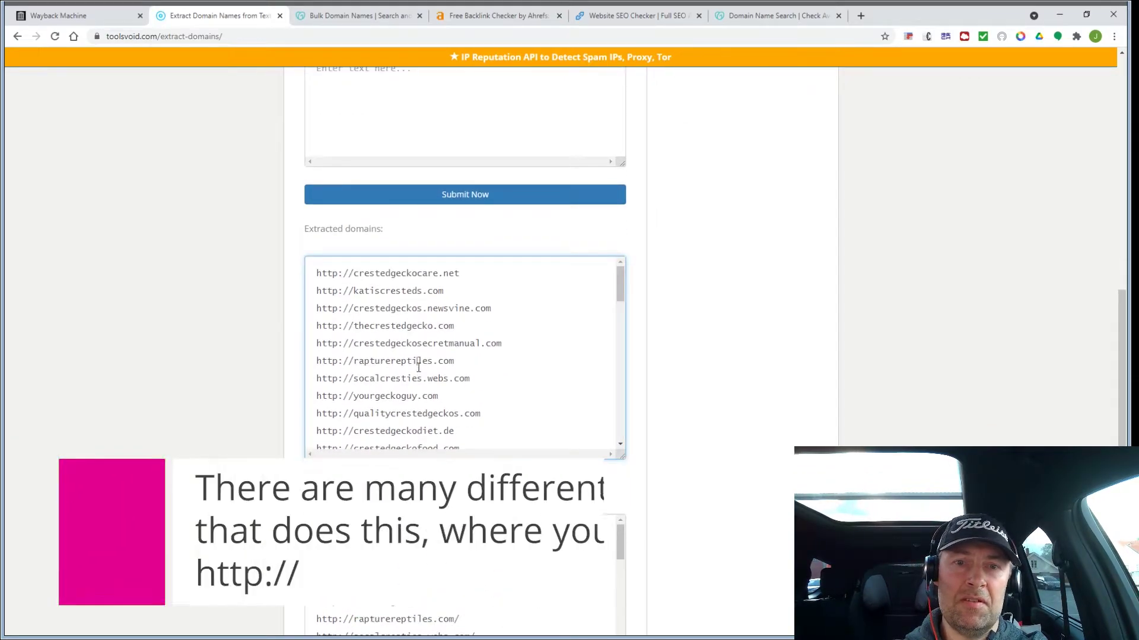
{"action": "key", "text": "ctrl+a"}
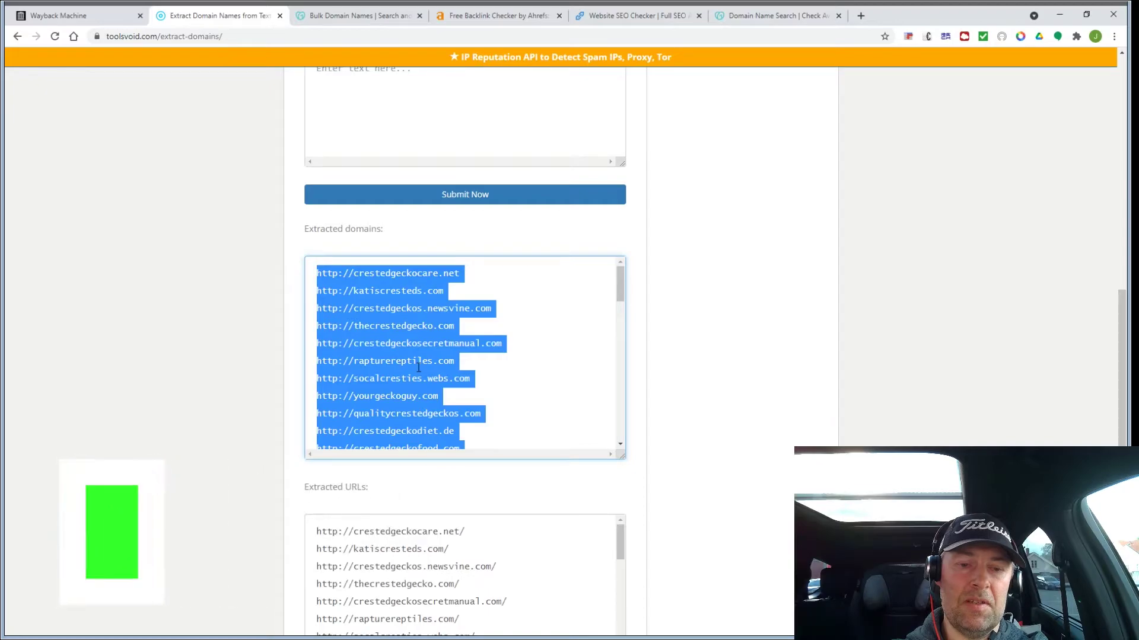
{"action": "key", "text": "alt+Tab"}
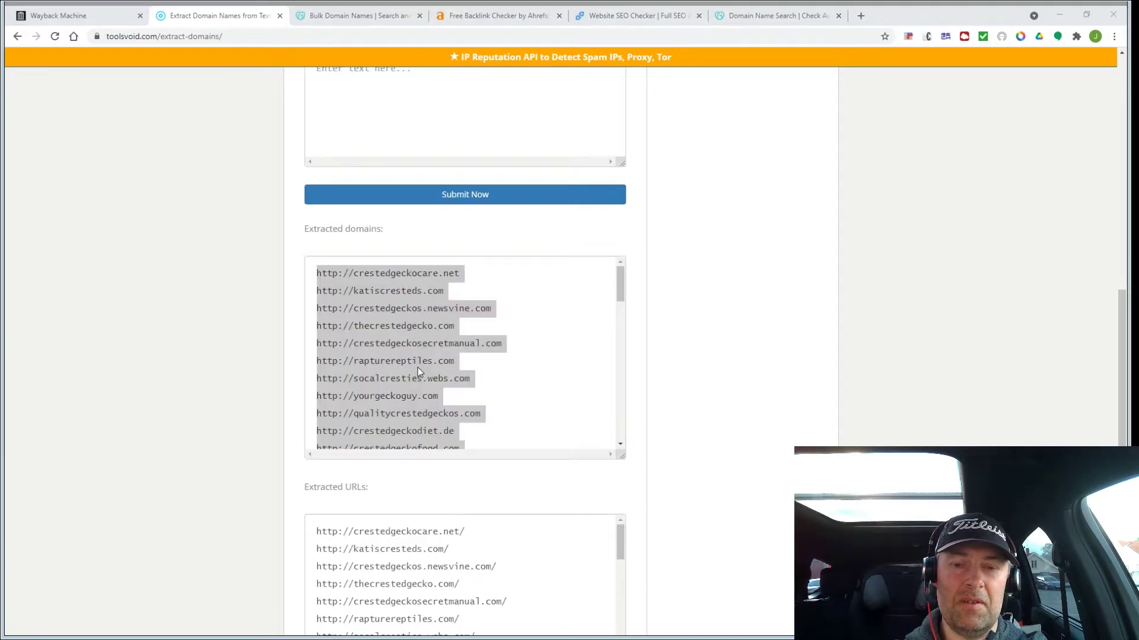
{"action": "left_click", "coordinate": [353, 18]}
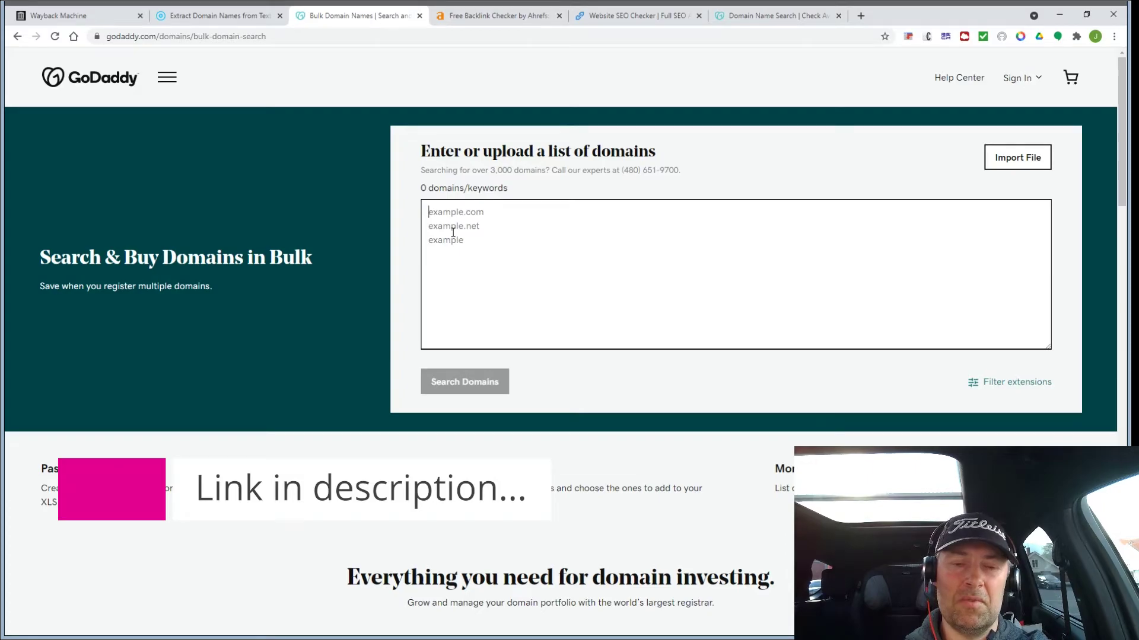
{"action": "key", "text": "ctrl+v"}
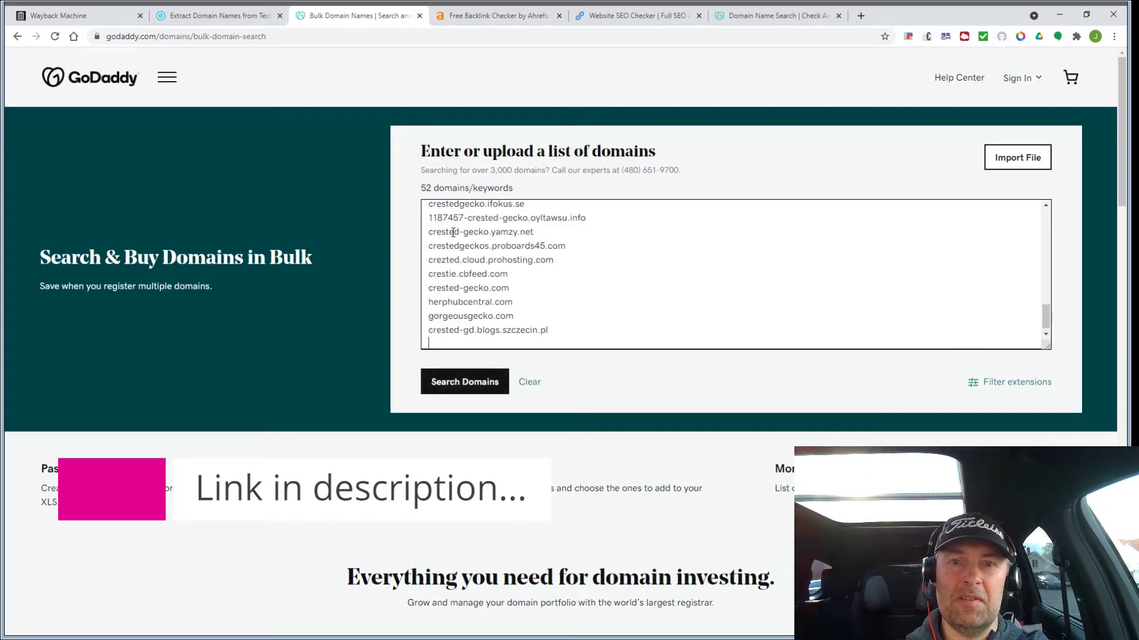
{"action": "key", "text": "BackSpace"}
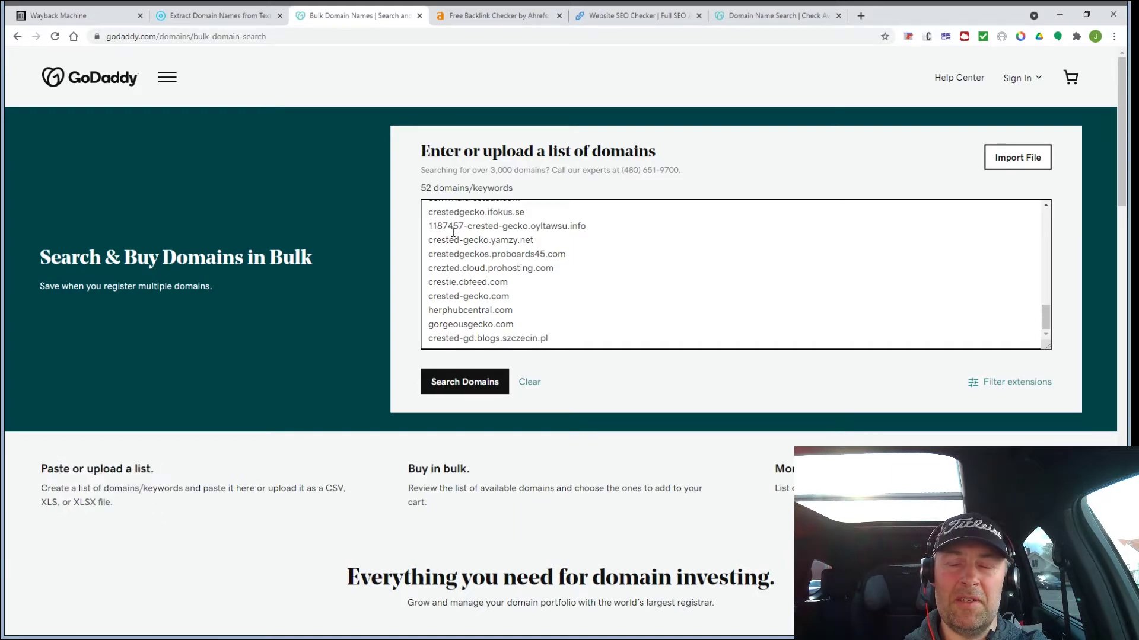
{"action": "left_click", "coordinate": [455, 391]}
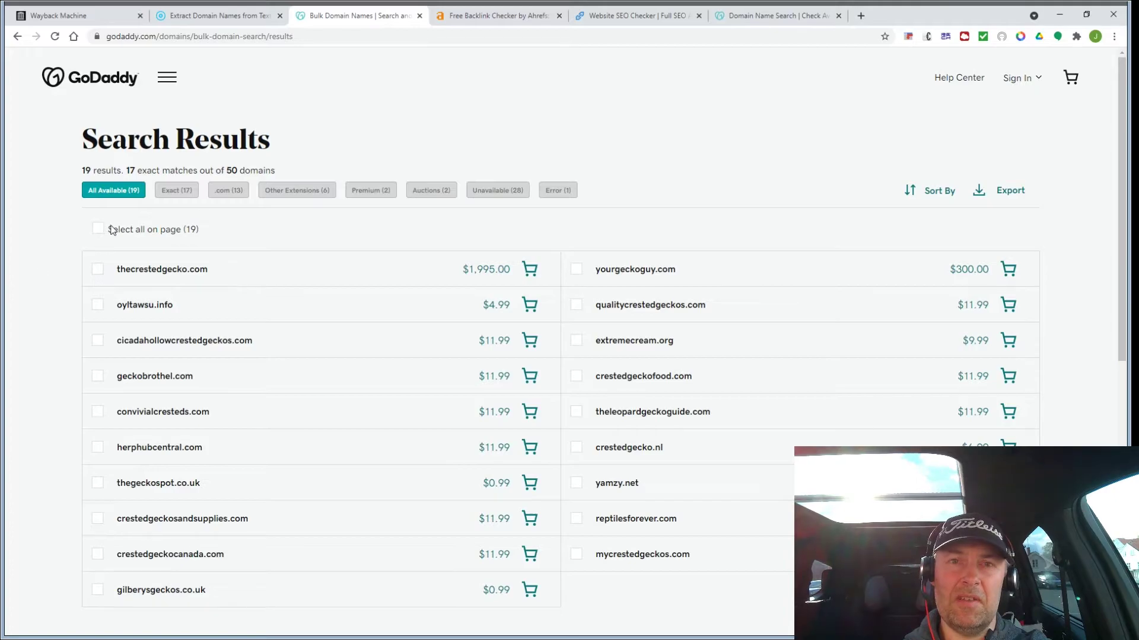
- View the Ahrefs Backlink Checker and Website SEO Checker pages as options for checking the available domains
{"action": "left_click", "coordinate": [469, 10]}
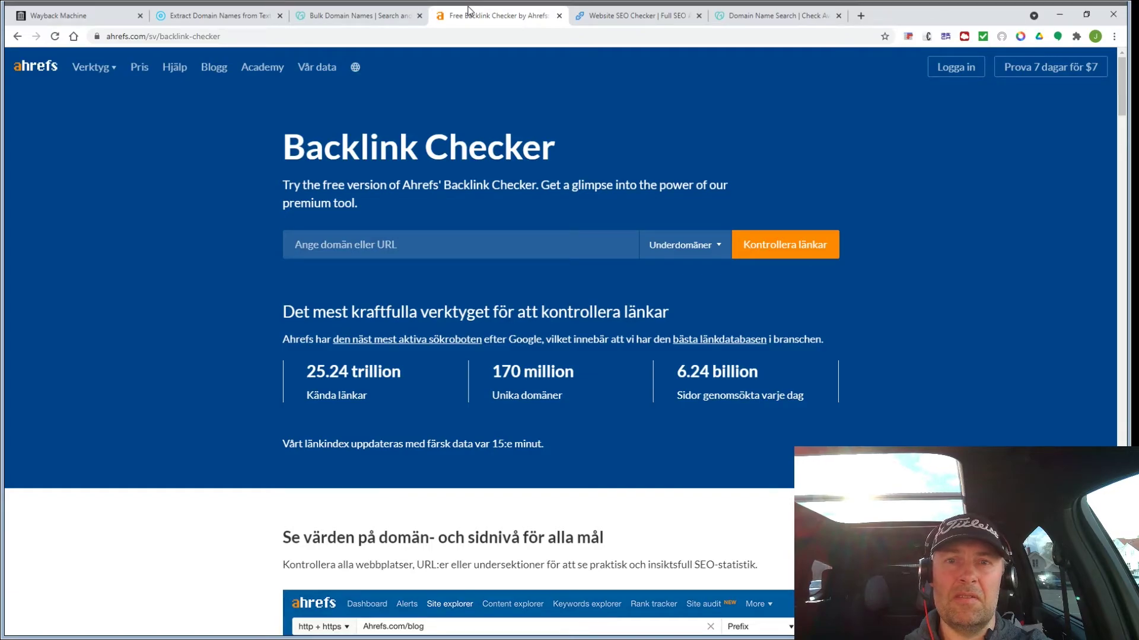
{"action": "left_click", "coordinate": [622, 20]}
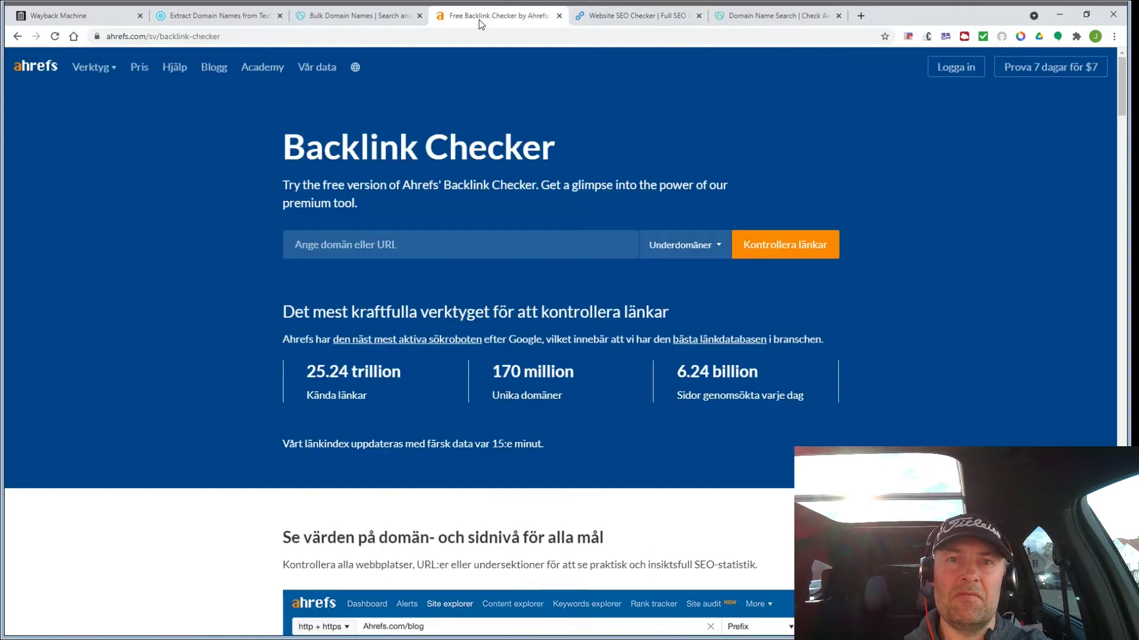
{"action": "left_click", "coordinate": [481, 20]}
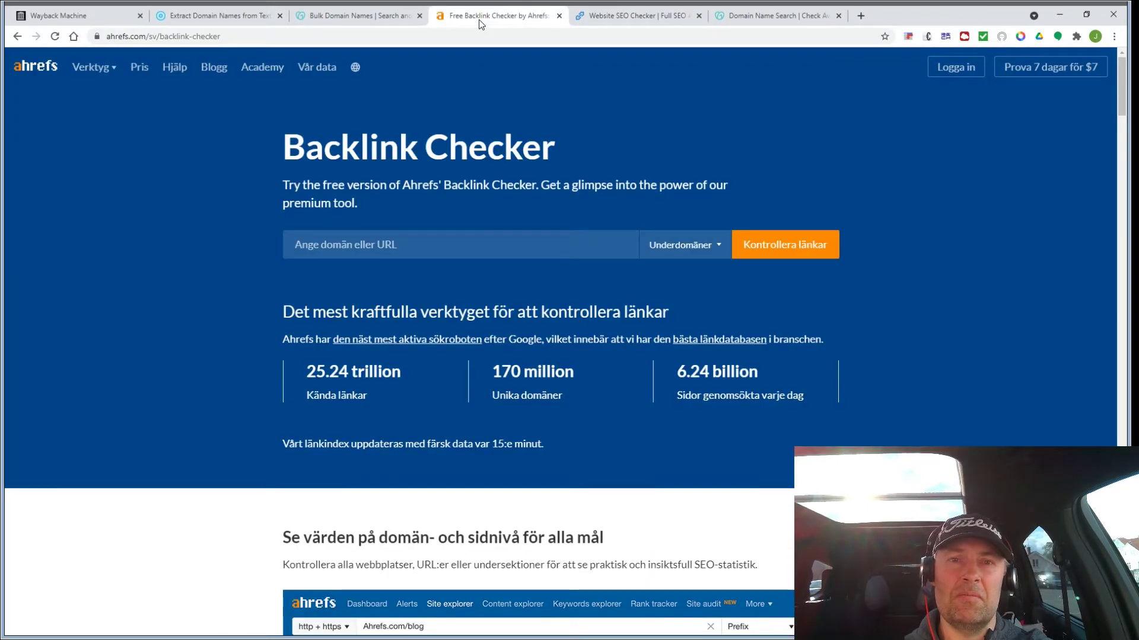
- Copy the domain name thegeckospot.co.uk from the available domains in the GoDaddy bulk search results
{"action": "left_click", "coordinate": [343, 18]}
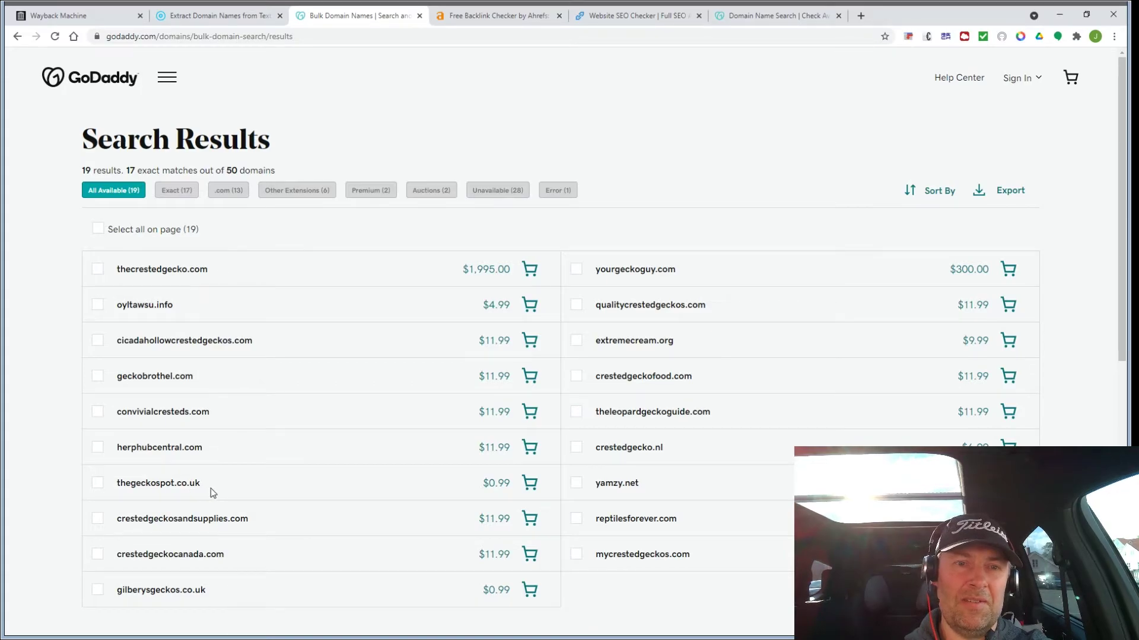
{"action": "left_click_drag", "start_coordinate": [205, 486], "coordinate": [119, 482]}
{"action": "key", "text": "ctrl+c"}
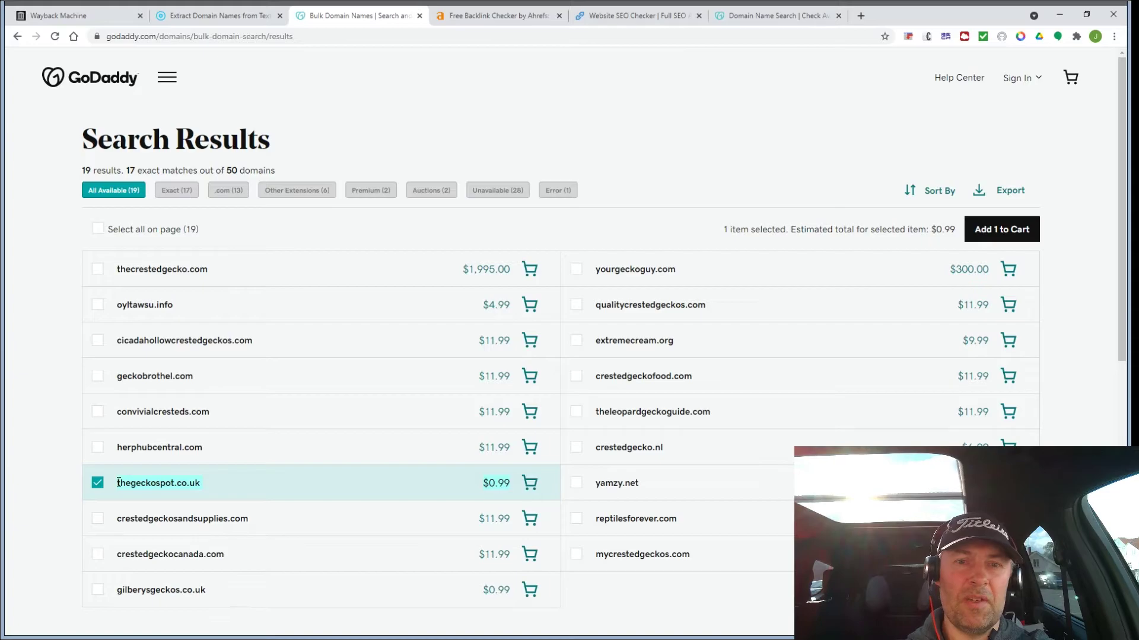
- Enter thegeckospot.co.uk as the domain in the Ahrefs Backlink Checker, removing the price copied along with it
{"action": "left_click", "coordinate": [487, 15]}
{"action": "left_click", "coordinate": [353, 241]}
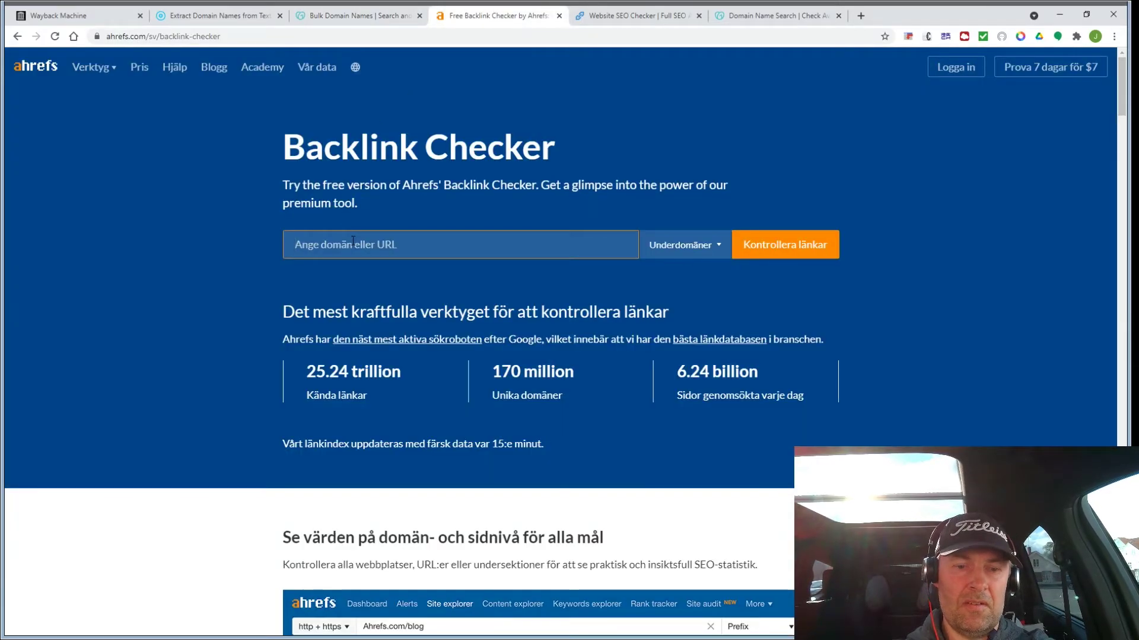
{"action": "key", "text": "ctrl+v"}
{"action": "key", "text": "BackSpace"}
{"action": "key", "text": "BackSpace"}
{"action": "key", "text": "BackSpace"}
{"action": "key", "text": "BackSpace"}
{"action": "key", "text": "BackSpace"}
{"action": "key", "text": "BackSpace"}
{"action": "key", "text": "BackSpace"}
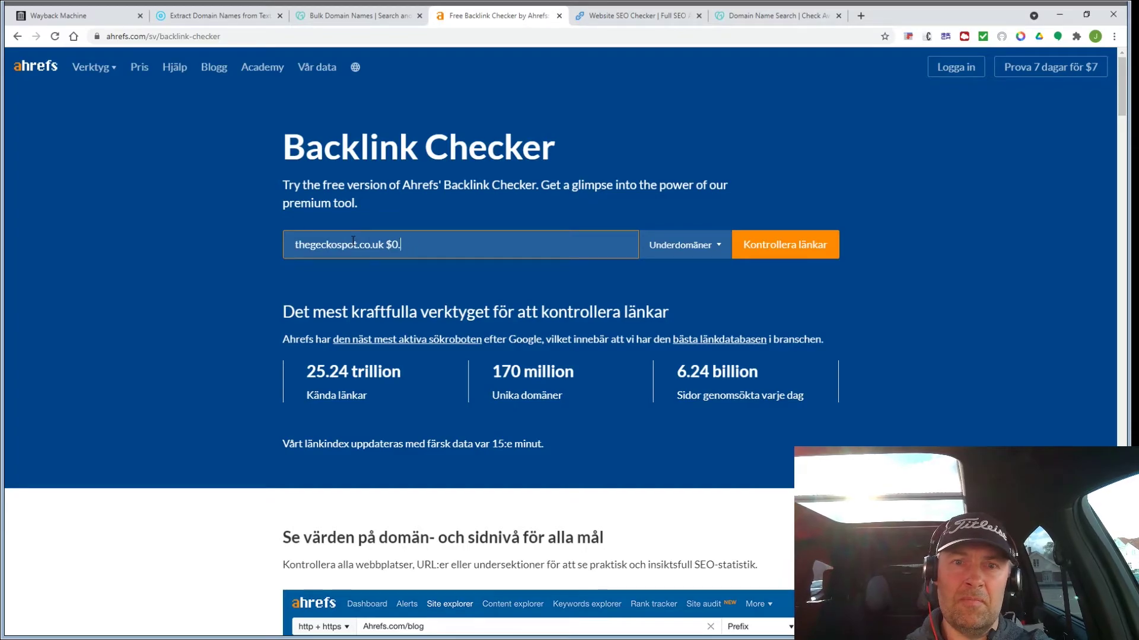
{"action": "type", "text": "k"}
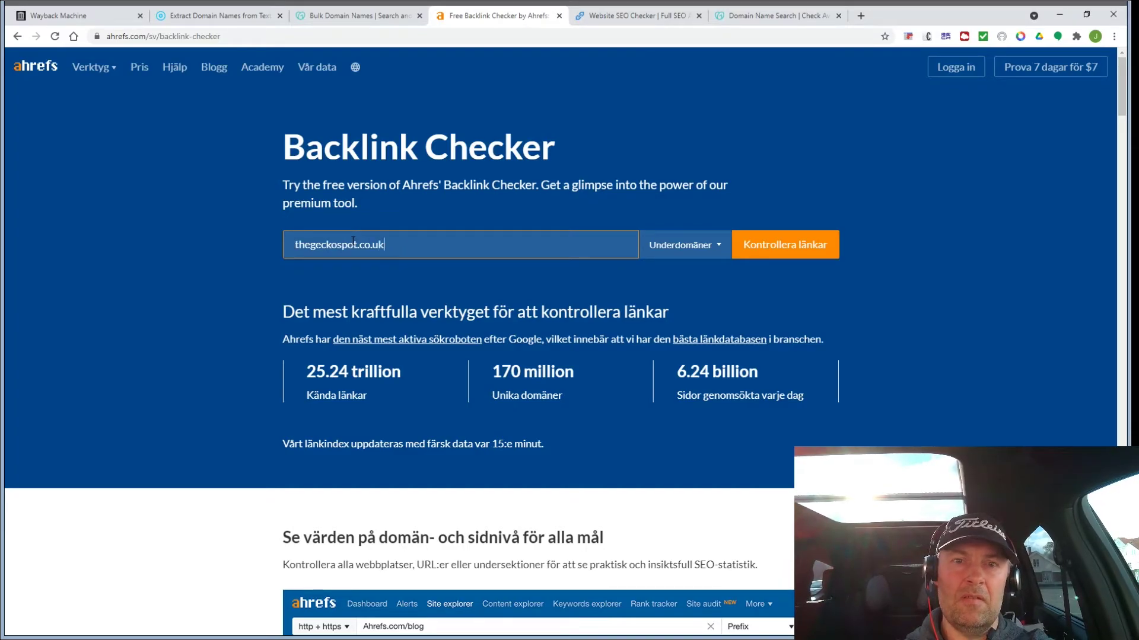
- Run the backlink check for thegeckospot.co.uk, pass the robot verification, review the link profile and close it
{"action": "left_click", "coordinate": [794, 253]}
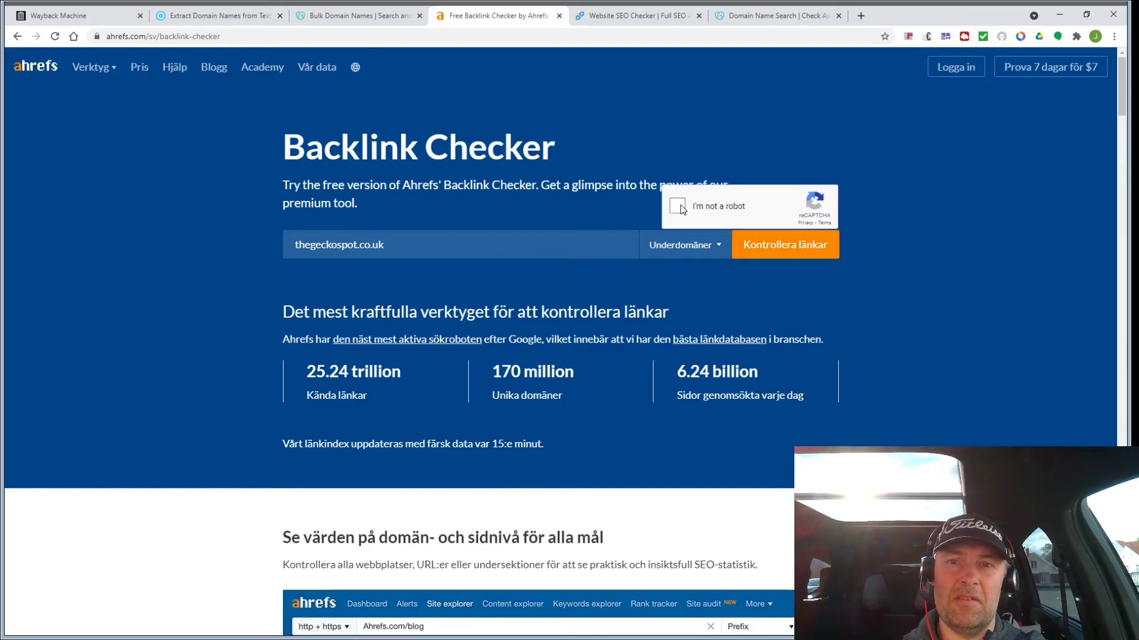
{"action": "left_click", "coordinate": [677, 206]}
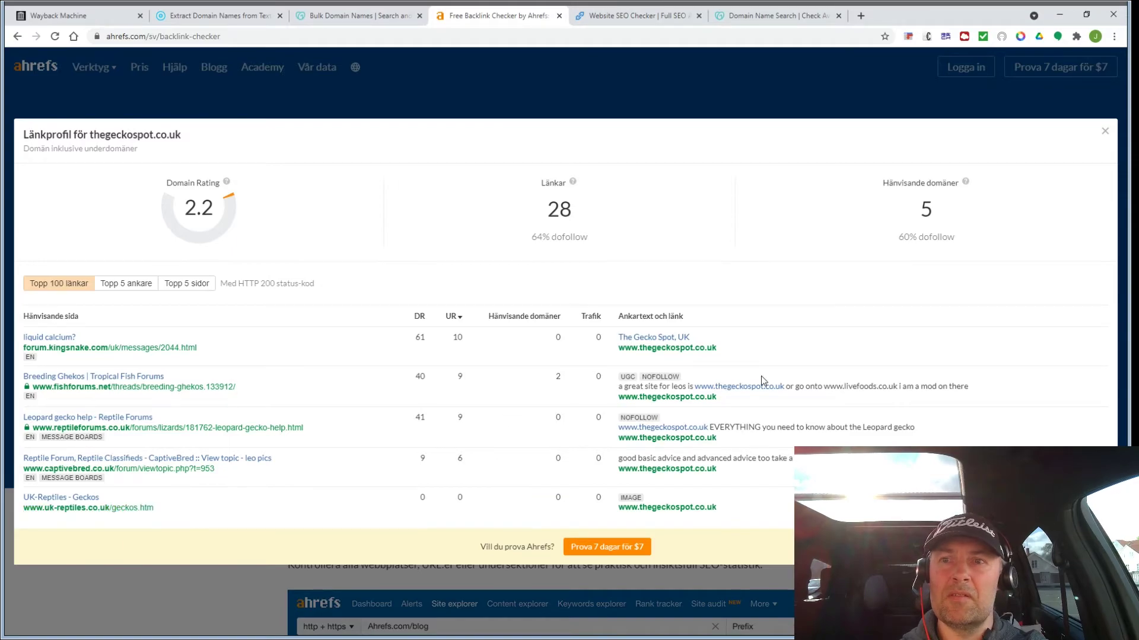
{"action": "left_click", "coordinate": [1105, 132]}
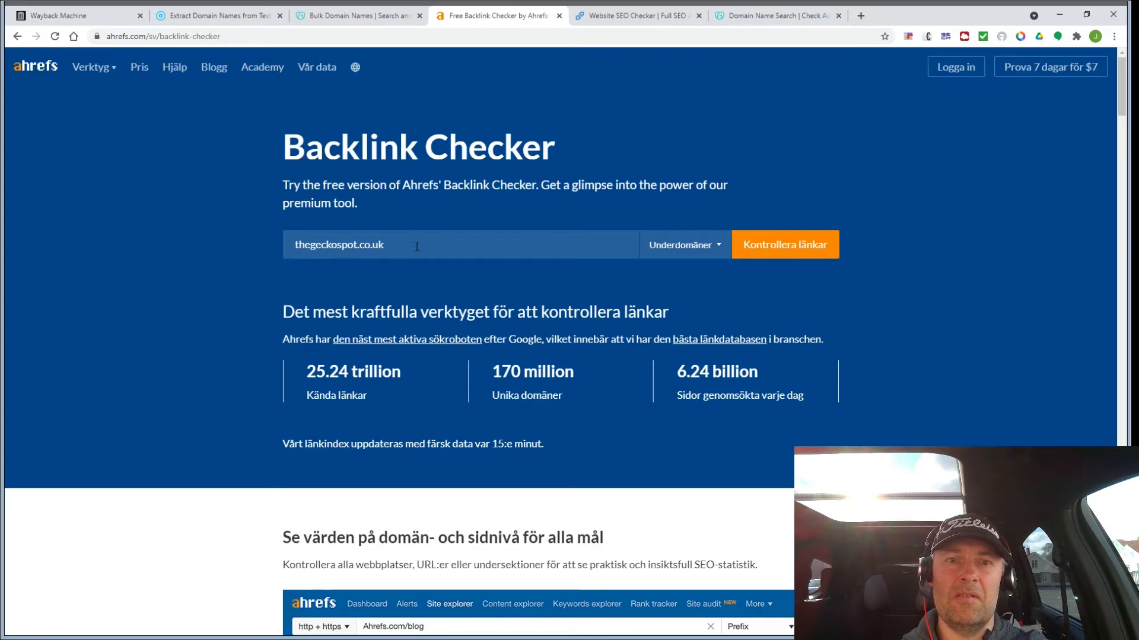
- Copy thegeckospot.co.uk from the backlink checker and search for it in GoDaddy's domain name search
{"action": "left_click_drag", "start_coordinate": [417, 246], "coordinate": [239, 249]}
{"action": "key", "text": "ctrl+c"}
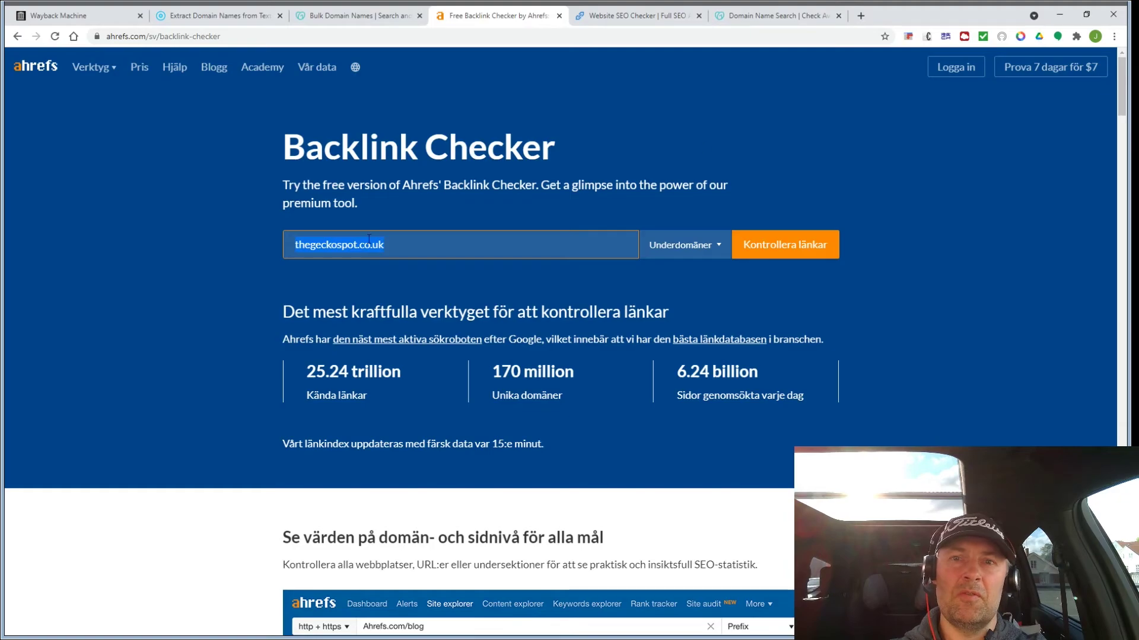
{"action": "left_click", "coordinate": [759, 18]}
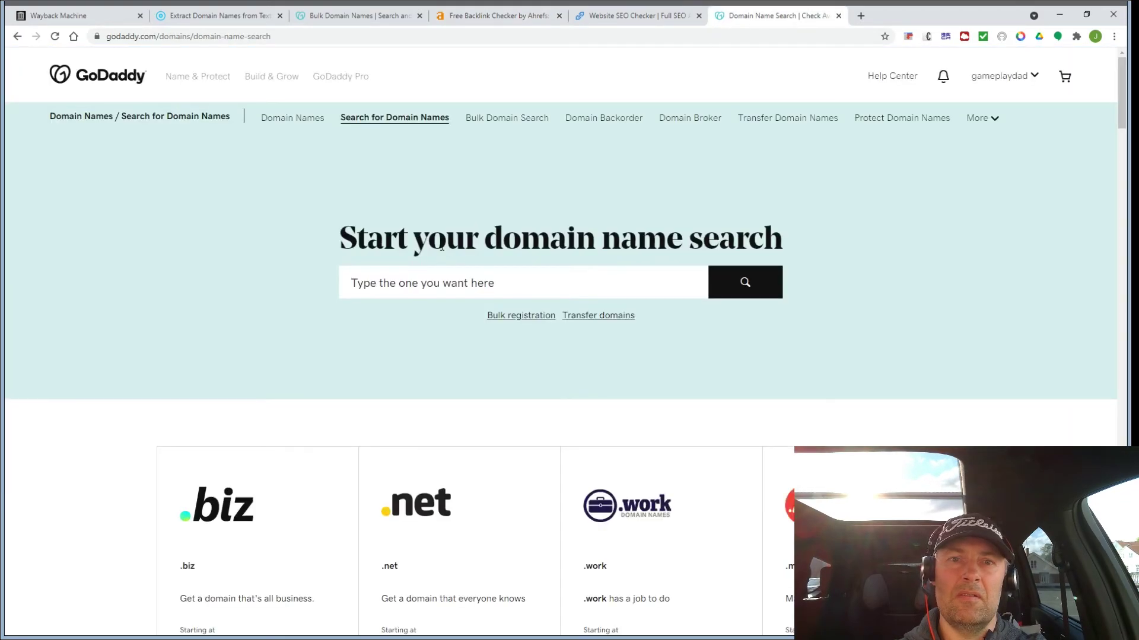
{"action": "left_click", "coordinate": [426, 292]}
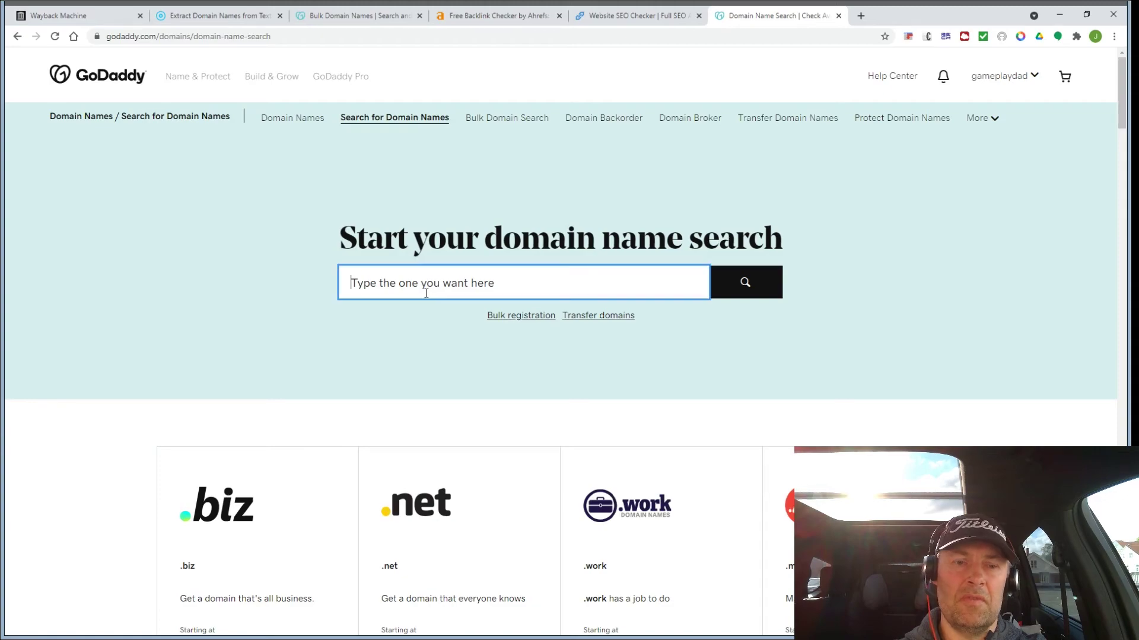
{"action": "key", "text": "ctrl+v"}
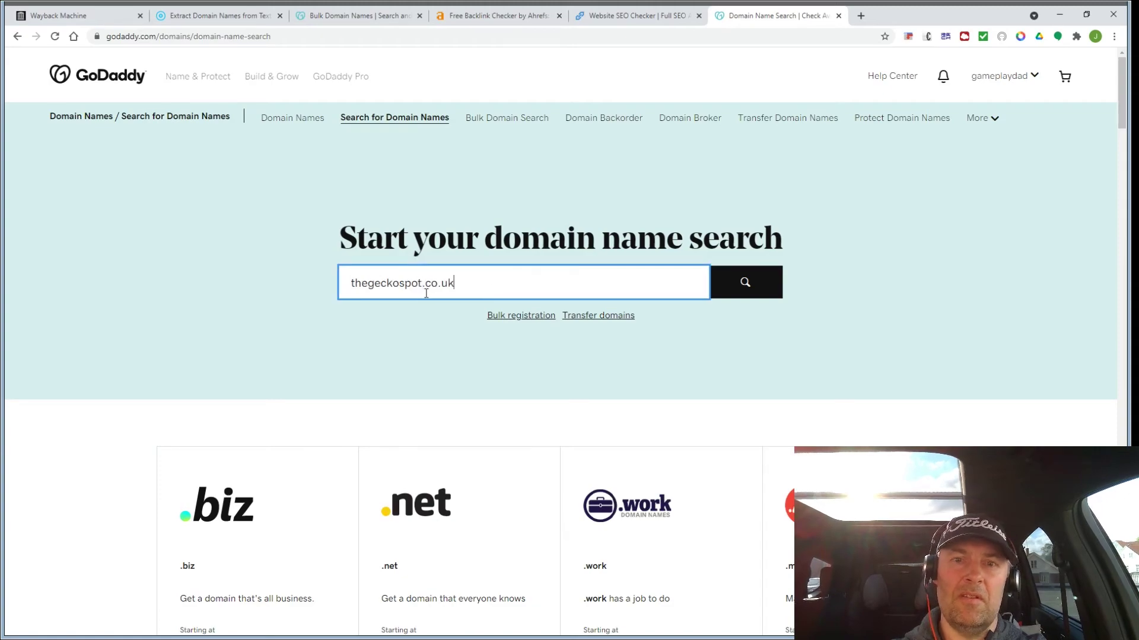
{"action": "left_click", "coordinate": [724, 301]}
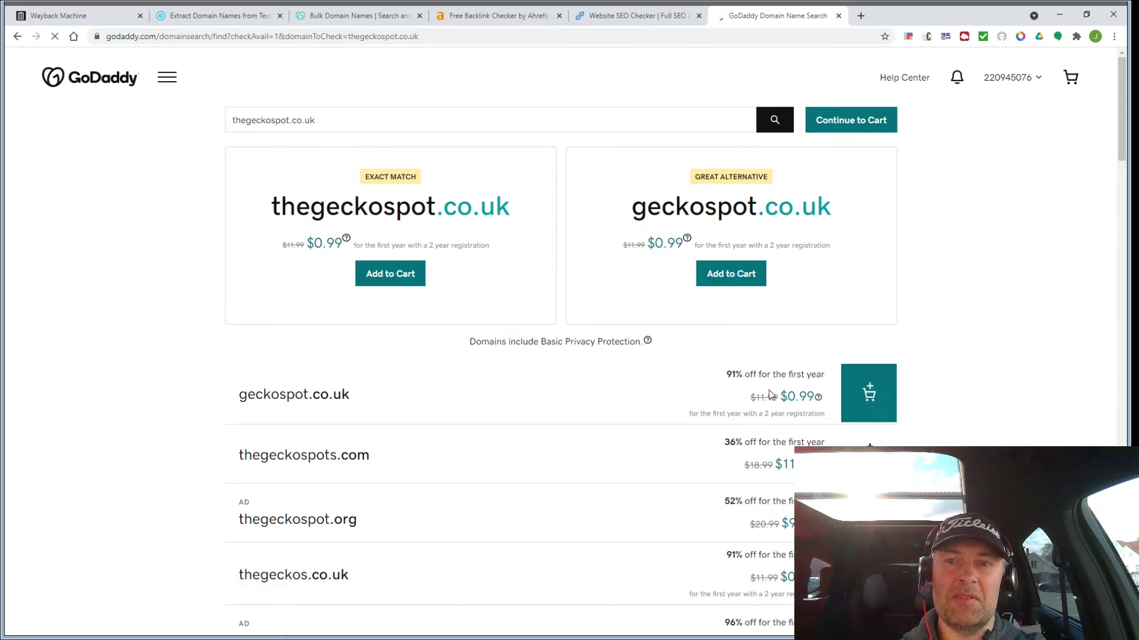
- Add the alternative domain geckospot.co.uk to the basket, review the basket and continue to the cart
{"action": "left_click", "coordinate": [867, 395]}
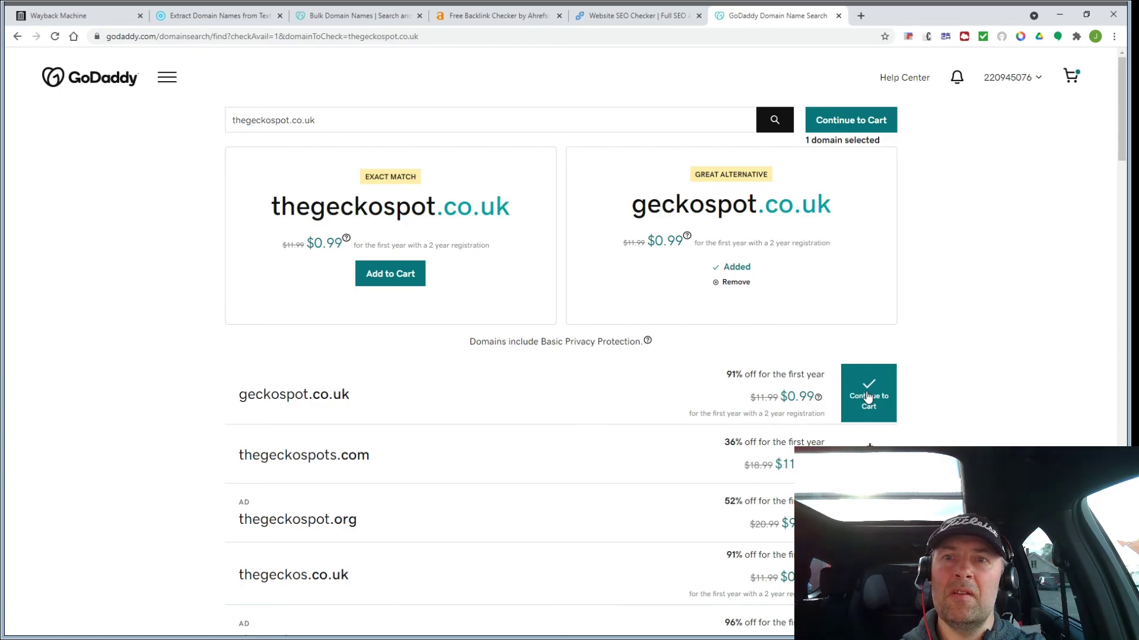
{"action": "left_click", "coordinate": [1076, 77]}
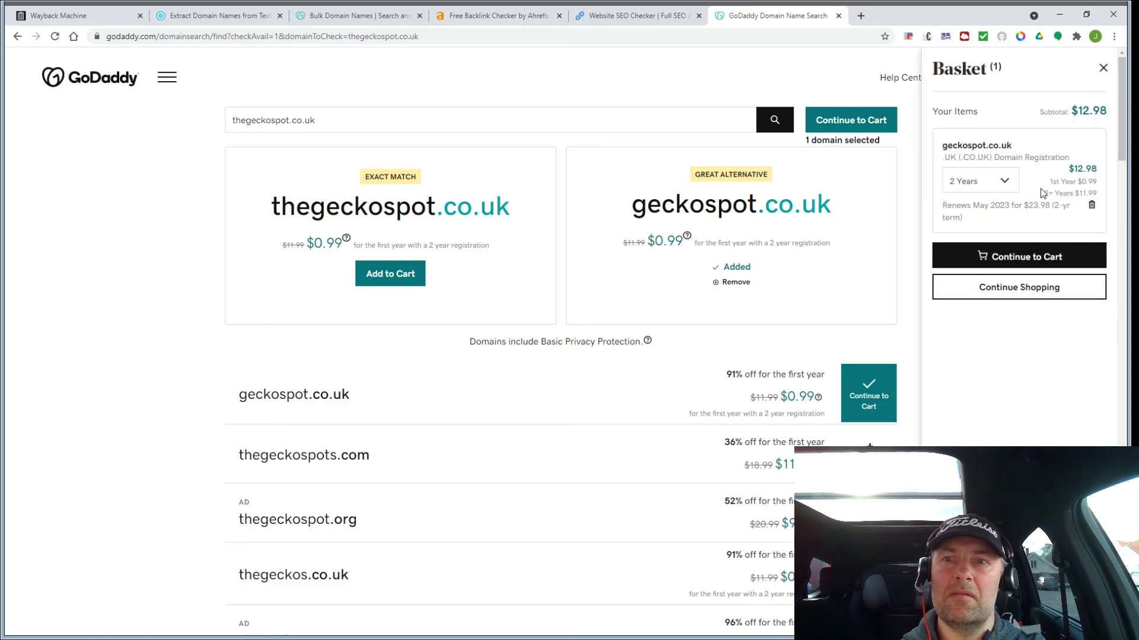
{"action": "left_click", "coordinate": [1015, 257]}
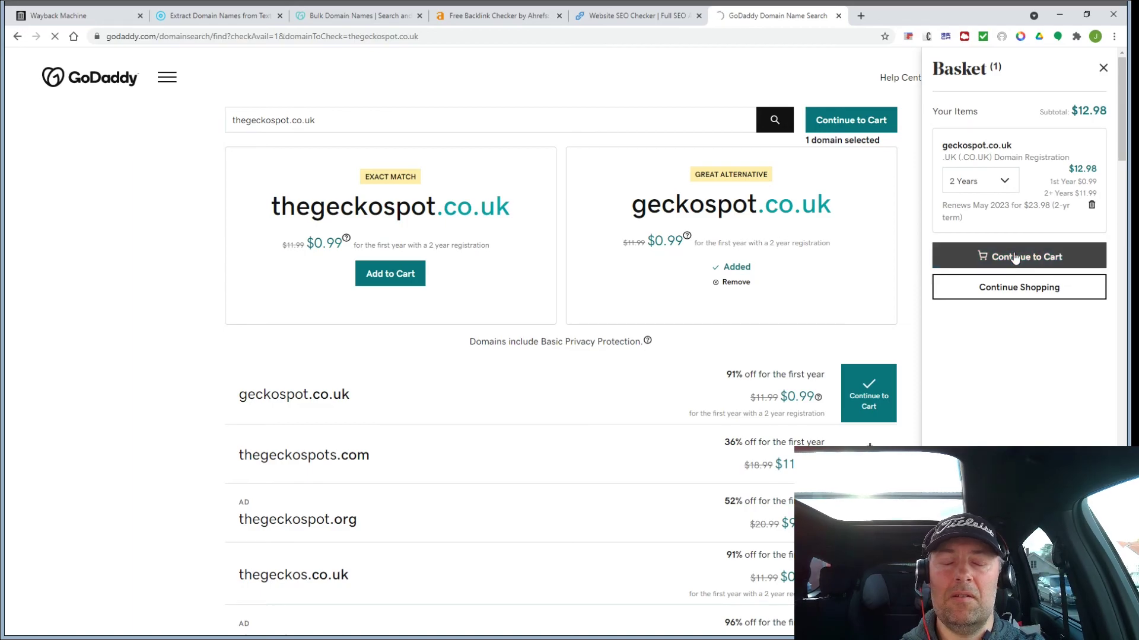